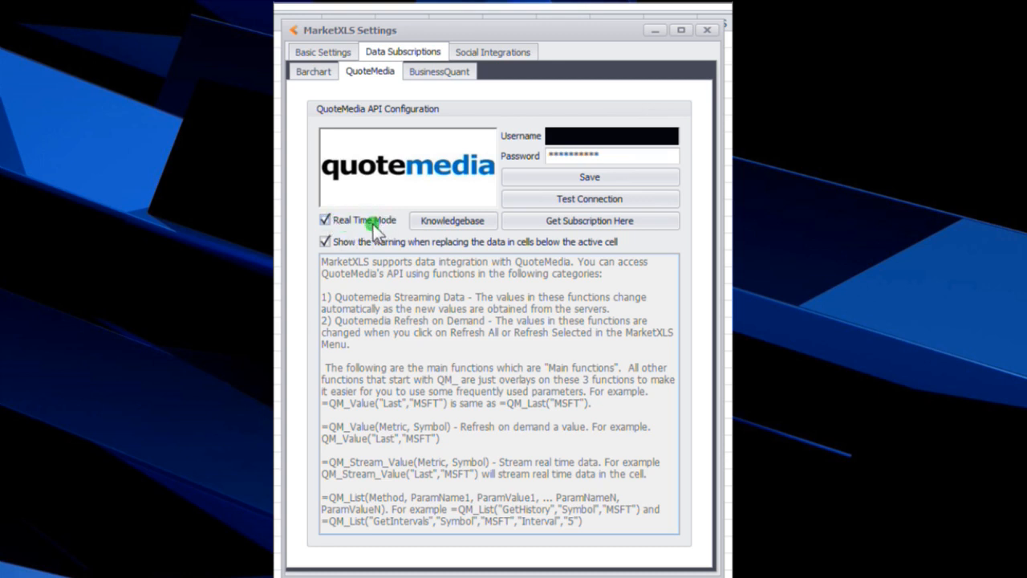
# Switch QuoteMedia's Real Time Mode off and back on, and close the MarketXLS settings
pyautogui.click(324, 220)
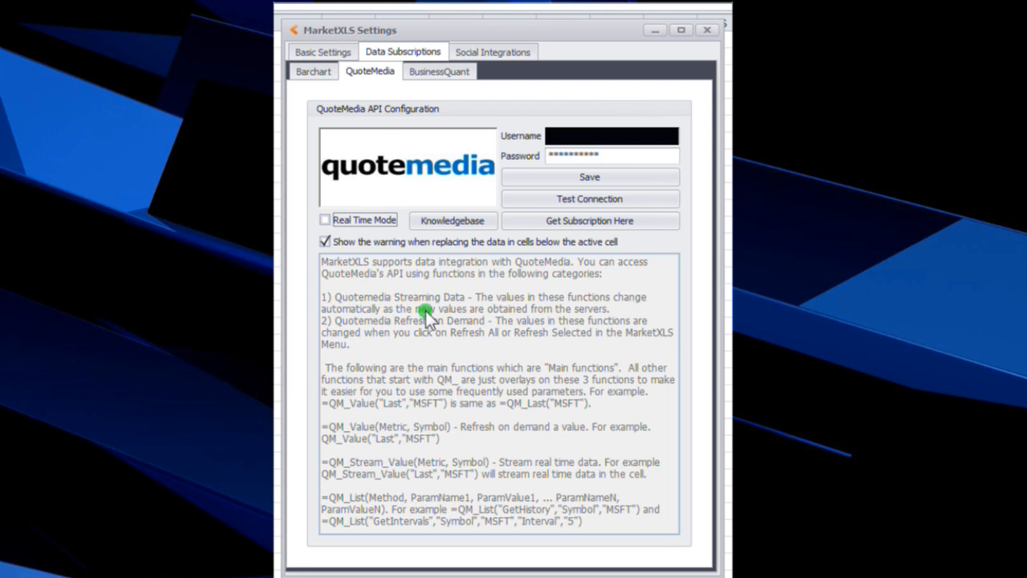
pyautogui.click(324, 221)
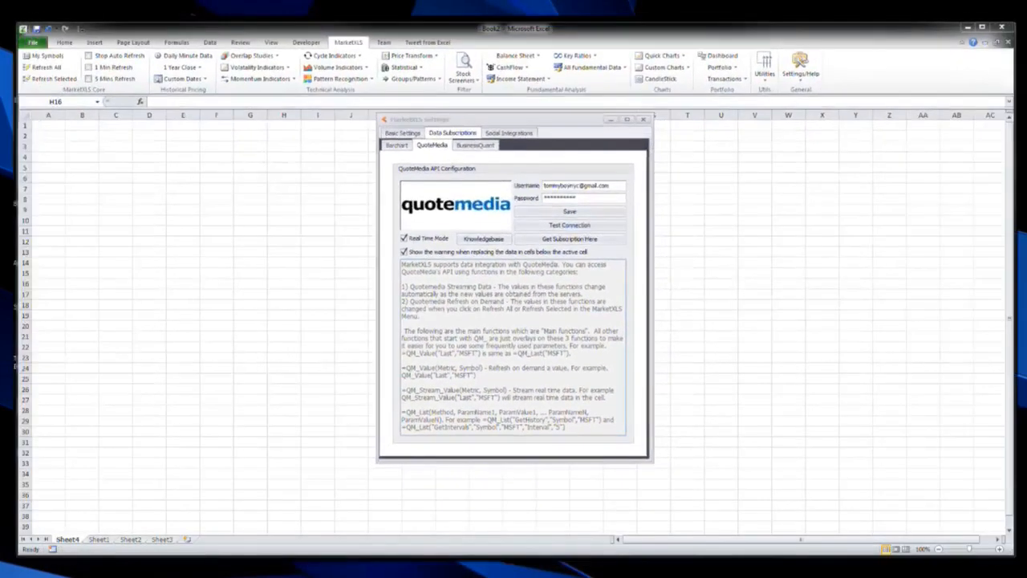
pyautogui.click(643, 120)
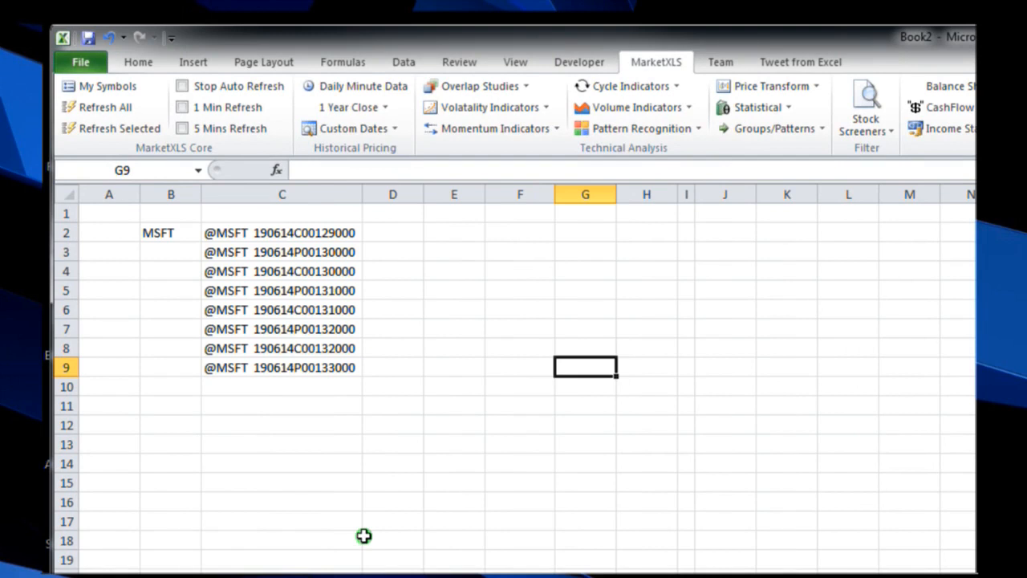
pyautogui.click(404, 234)
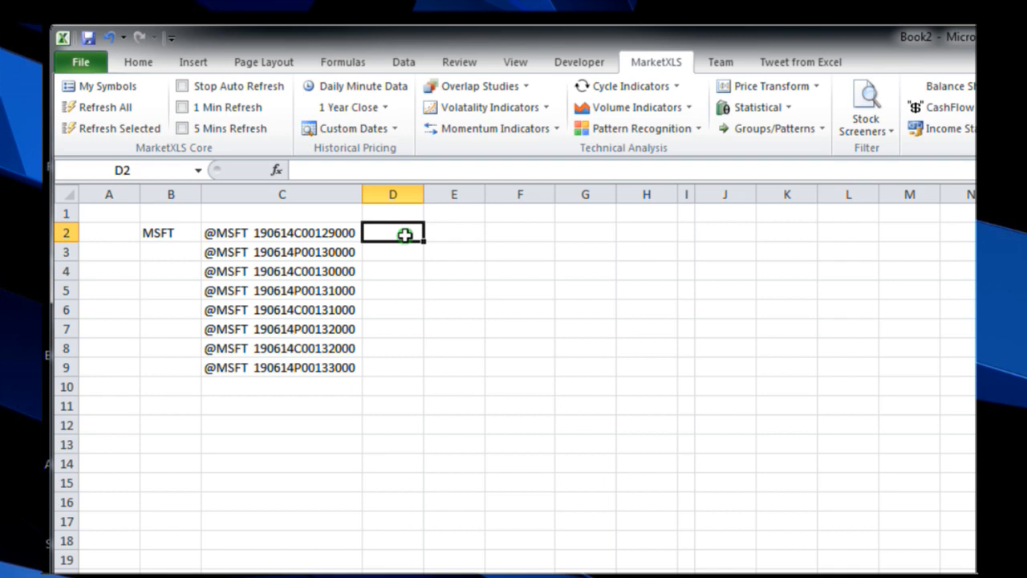
pyautogui.write('=')
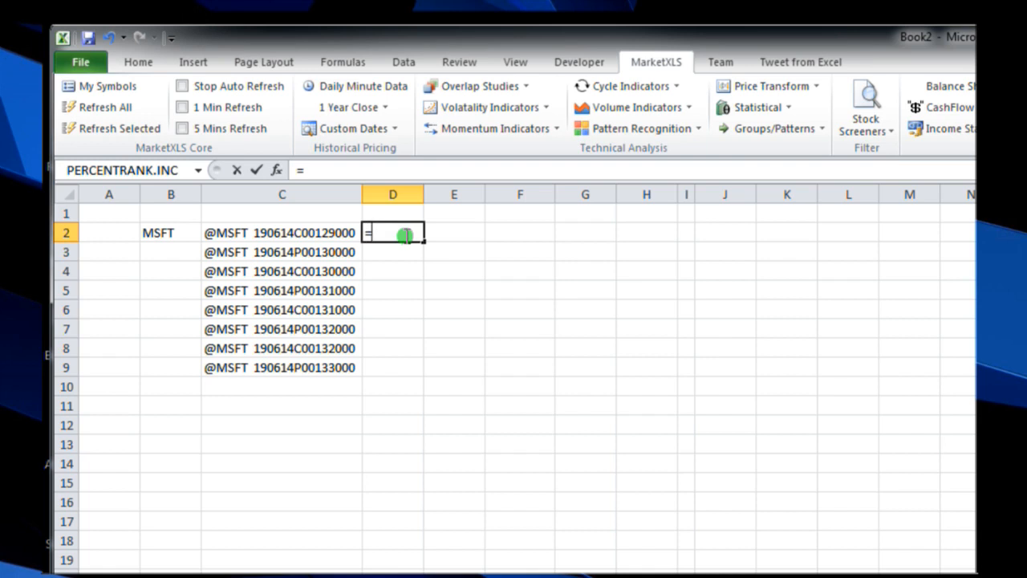
pyautogui.write('qm_')
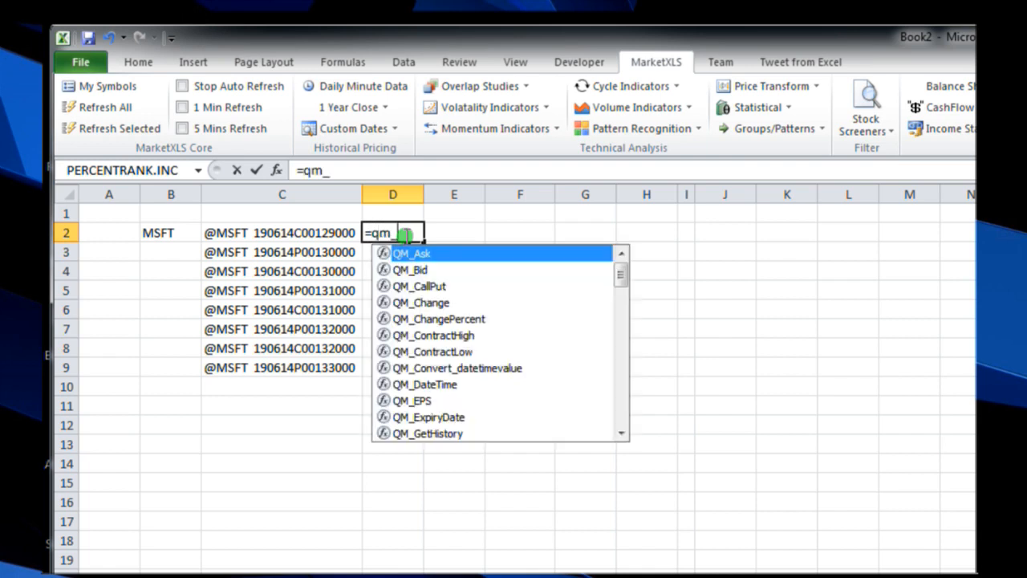
pyautogui.click(619, 401)
pyautogui.click(619, 401)
pyautogui.click(619, 400)
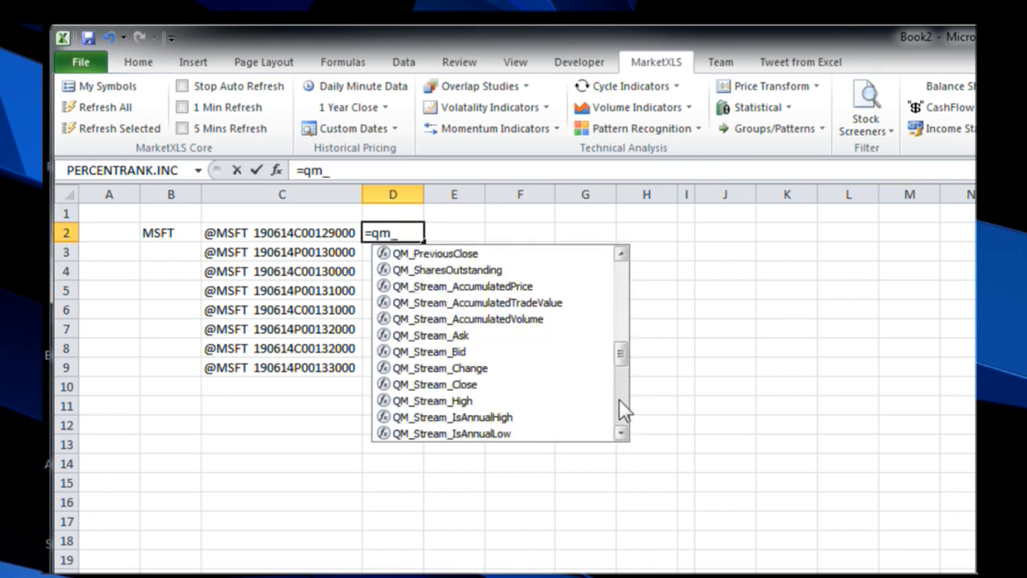
pyautogui.click(674, 410)
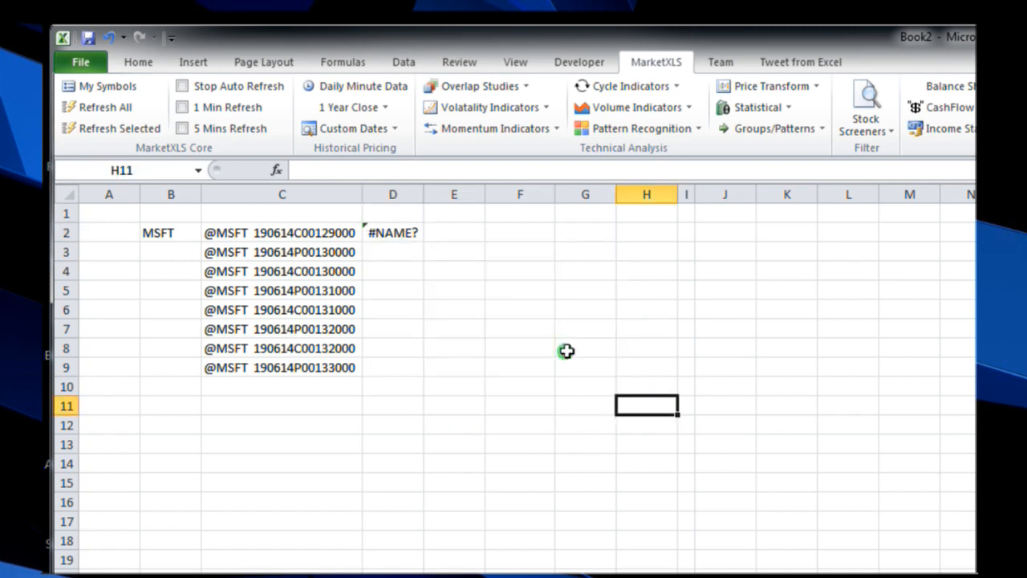
pyautogui.click(379, 226)
pyautogui.press('Delete')
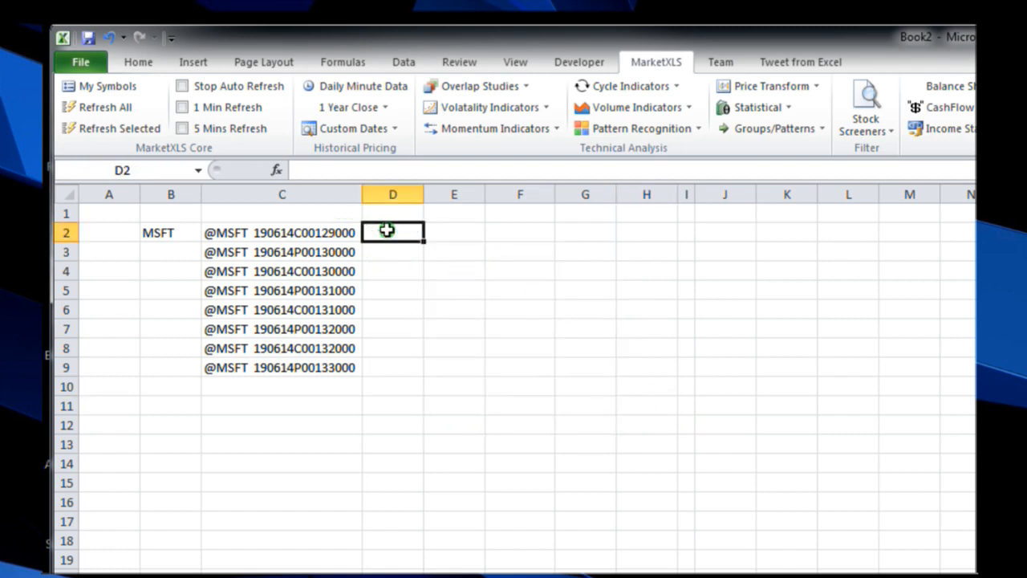
# Start inserting a function in cell D2 and choose the Quotemedia - Stream Real Time function category
pyautogui.click(277, 170)
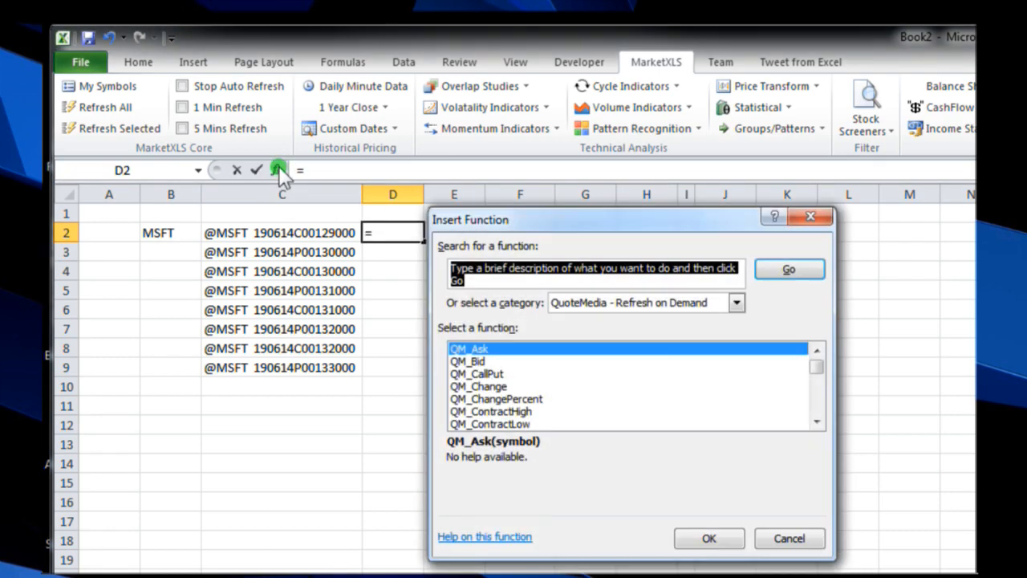
pyautogui.click(738, 303)
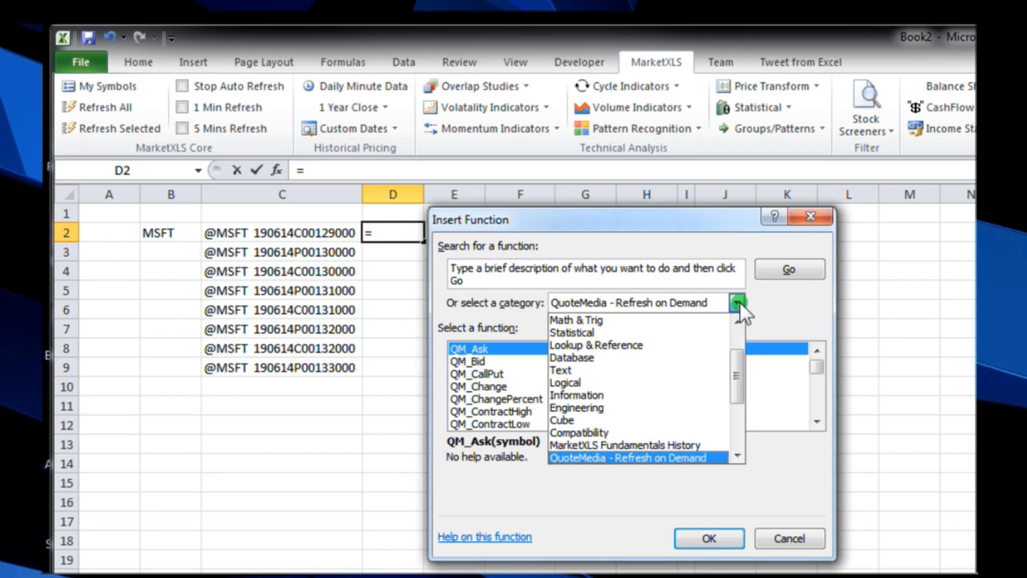
pyautogui.moveTo(738, 370); pyautogui.dragTo(738, 410)
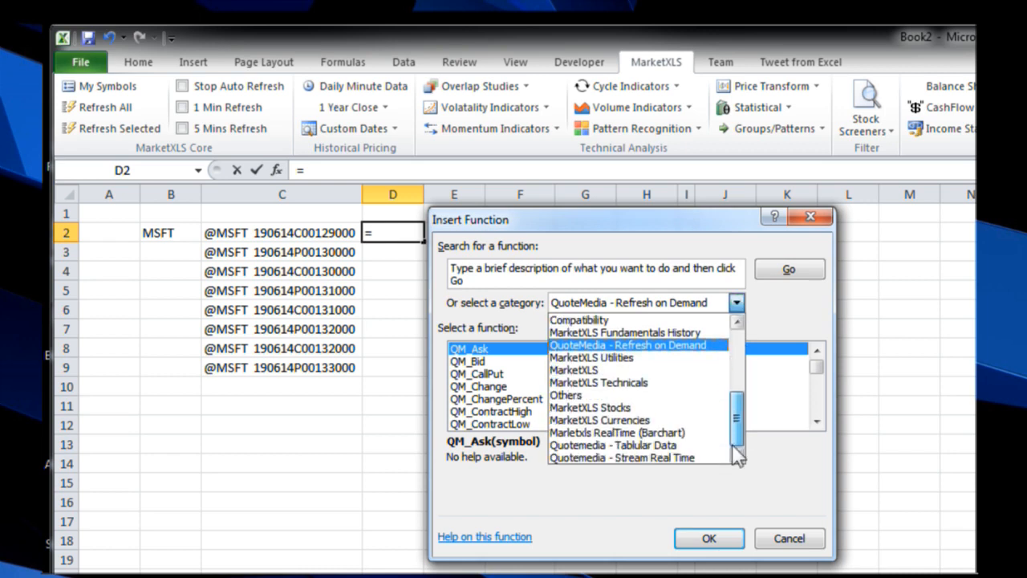
pyautogui.click(683, 455)
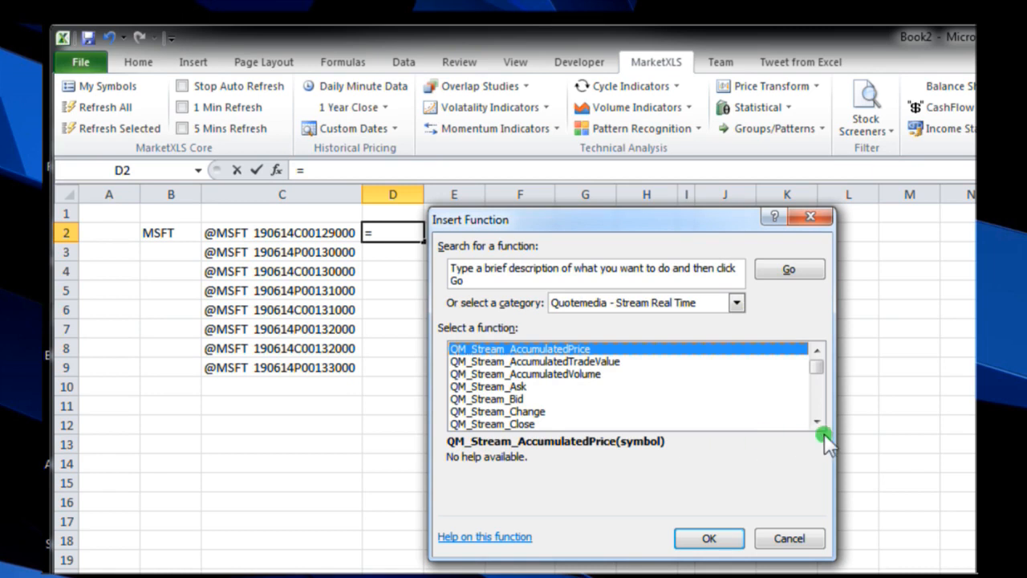
# Examine the functions offered in the Quotemedia - Stream Real Time and QuoteMedia - Refresh on Demand categories
pyautogui.click(737, 303)
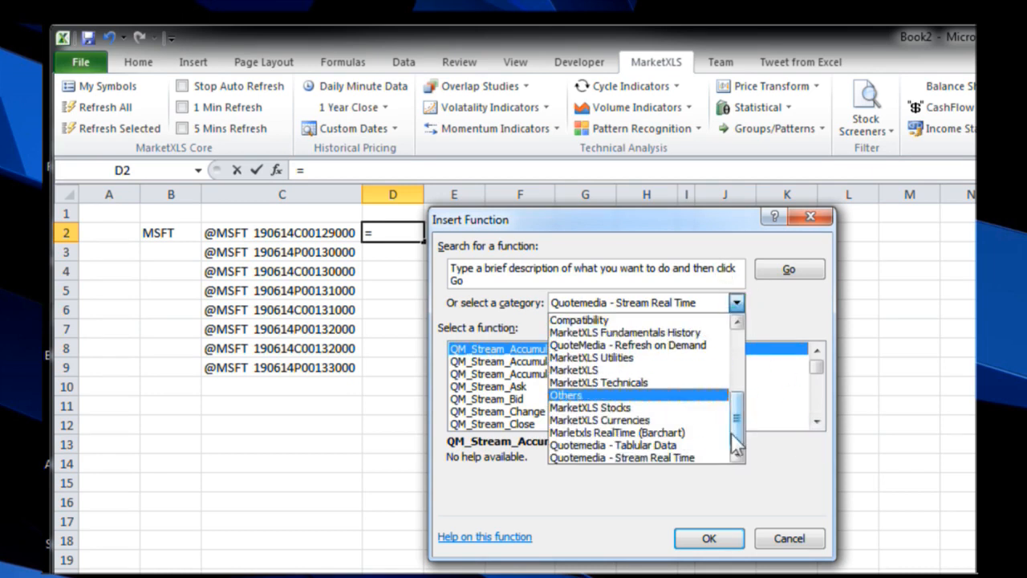
pyautogui.click(670, 458)
pyautogui.scroll(-1, 573, 391)
pyautogui.scroll(-13, 573, 393)
pyautogui.scroll(-2, 573, 393)
pyautogui.scroll(7, 573, 399)
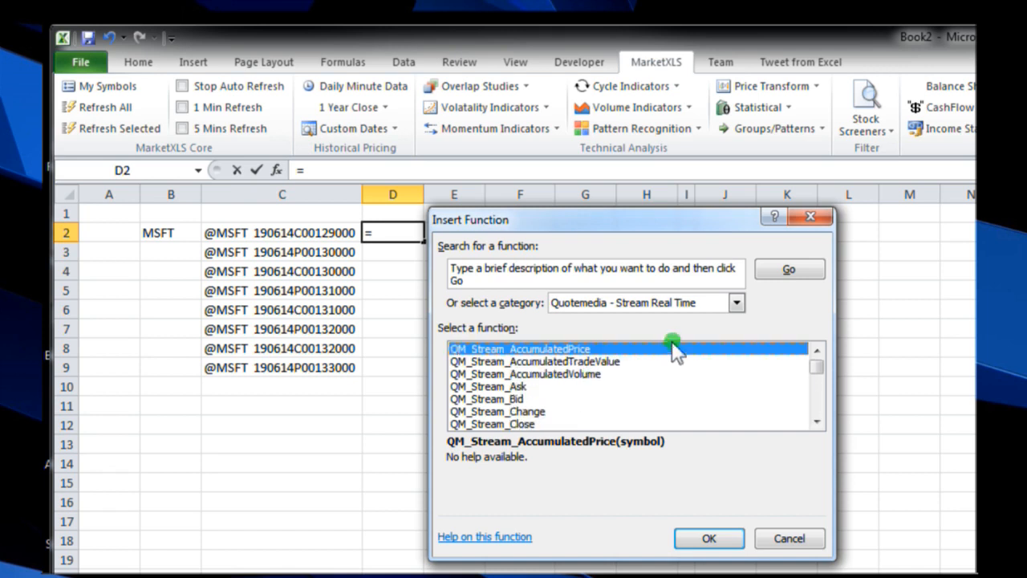
pyautogui.click(737, 303)
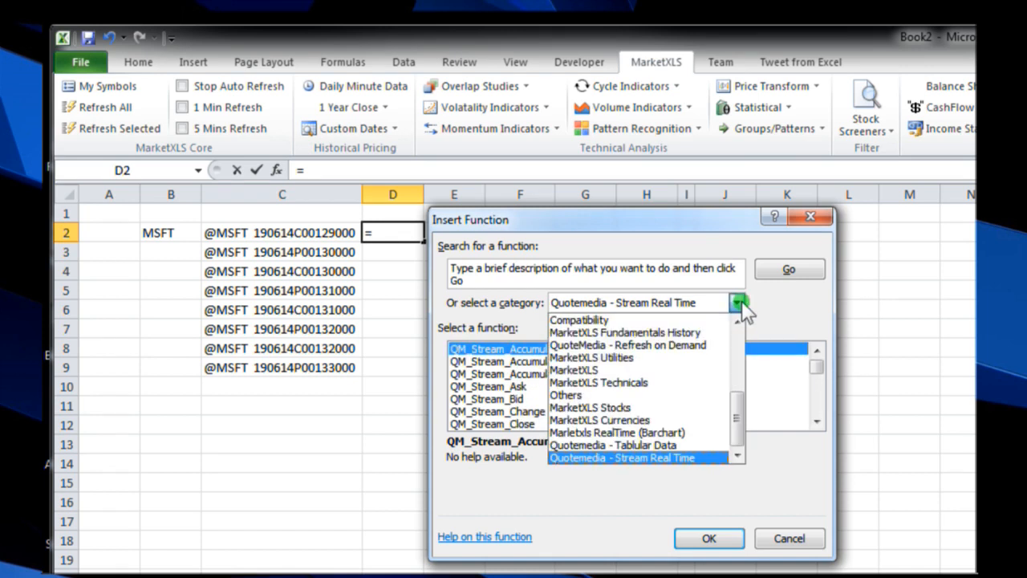
pyautogui.click(687, 344)
pyautogui.scroll(-3, 654, 400)
pyautogui.scroll(-3, 654, 405)
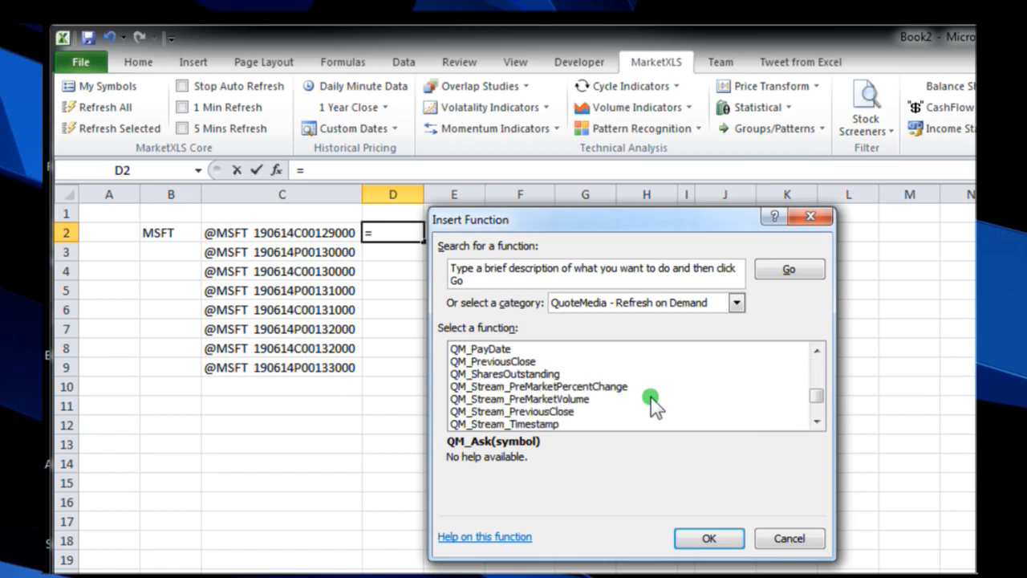
pyautogui.scroll(-1, 654, 405)
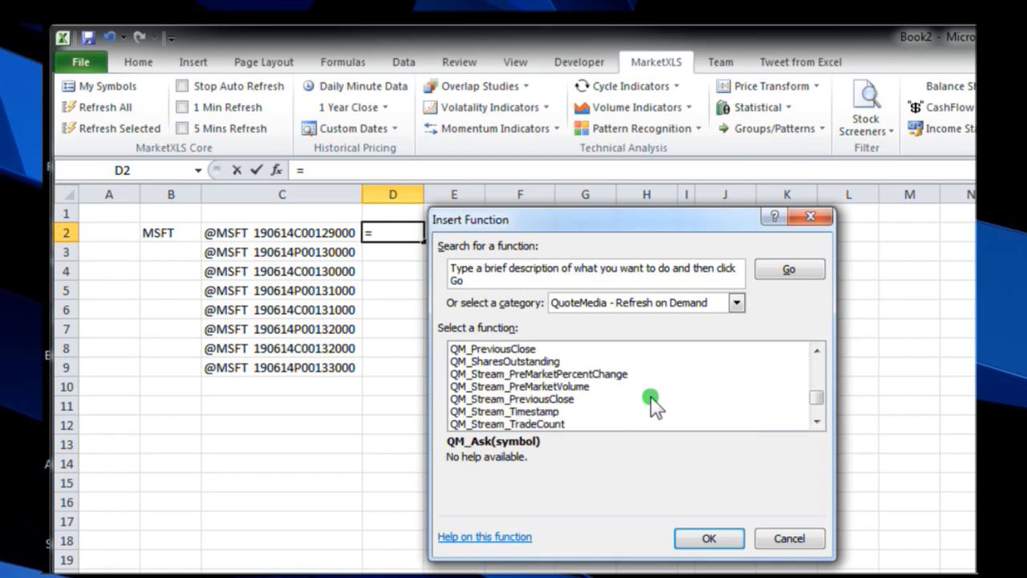
pyautogui.scroll(-1, 654, 406)
pyautogui.scroll(-2, 654, 406)
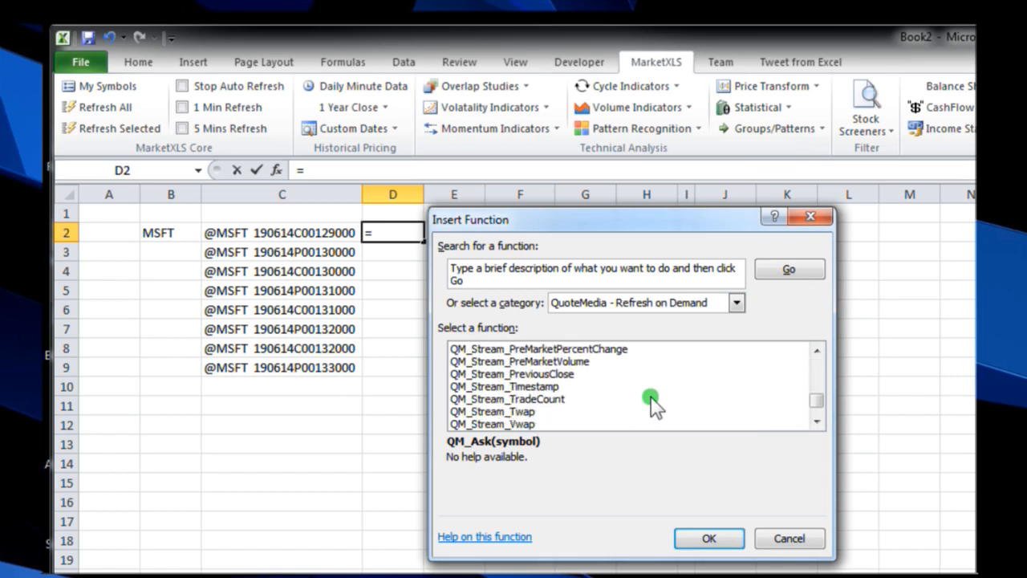
pyautogui.scroll(3, 654, 405)
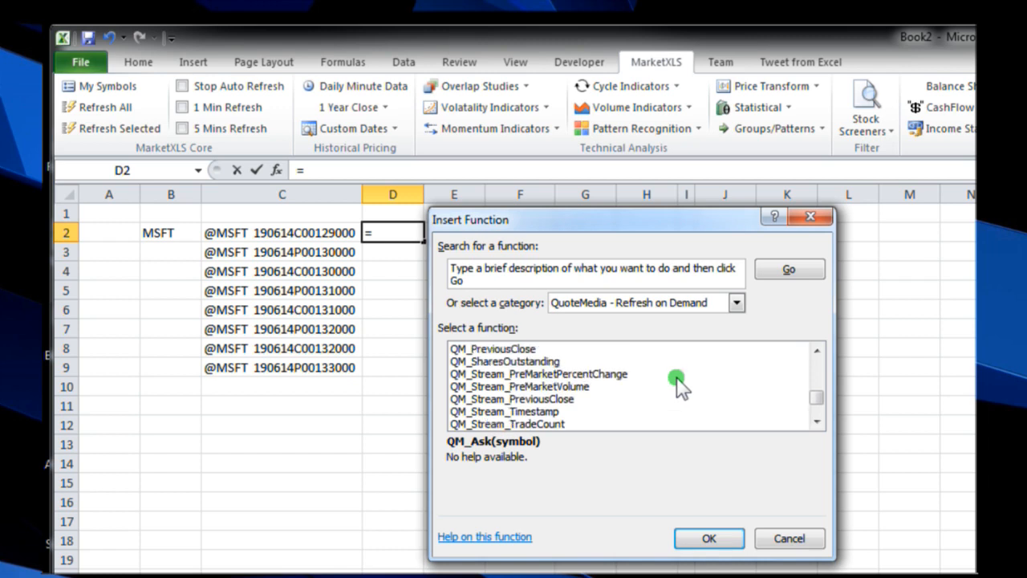
# Insert the QM_Stream_Last function from the Quotemedia - Stream Real Time category into D2 with C2 as its symbol
pyautogui.click(736, 303)
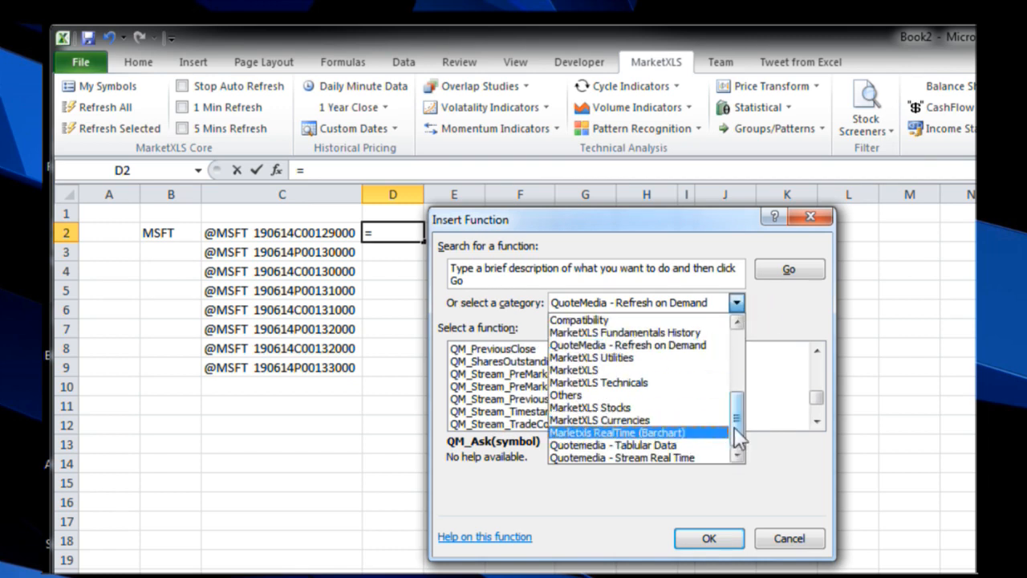
pyautogui.click(676, 458)
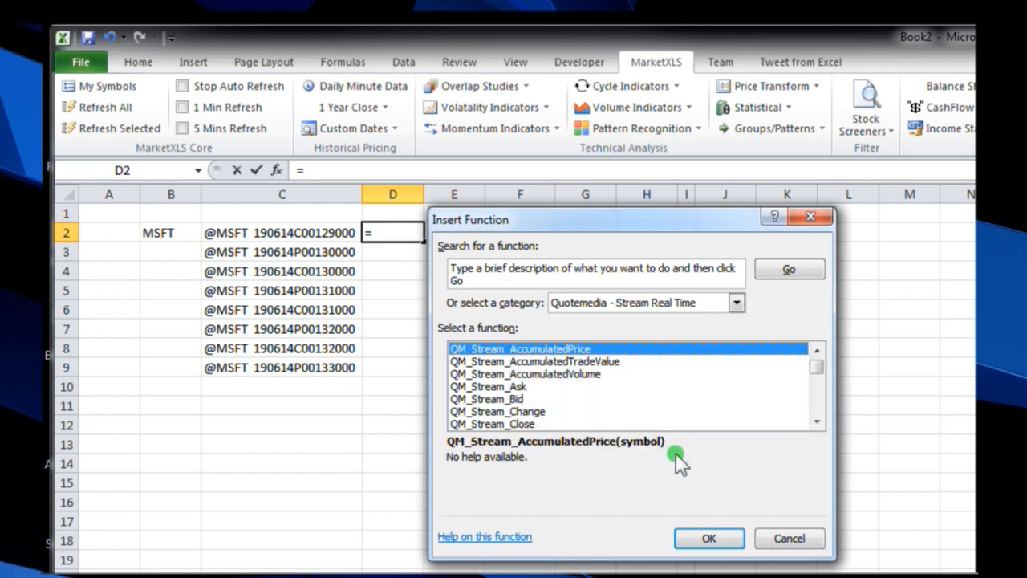
pyautogui.scroll(-3, 643, 381)
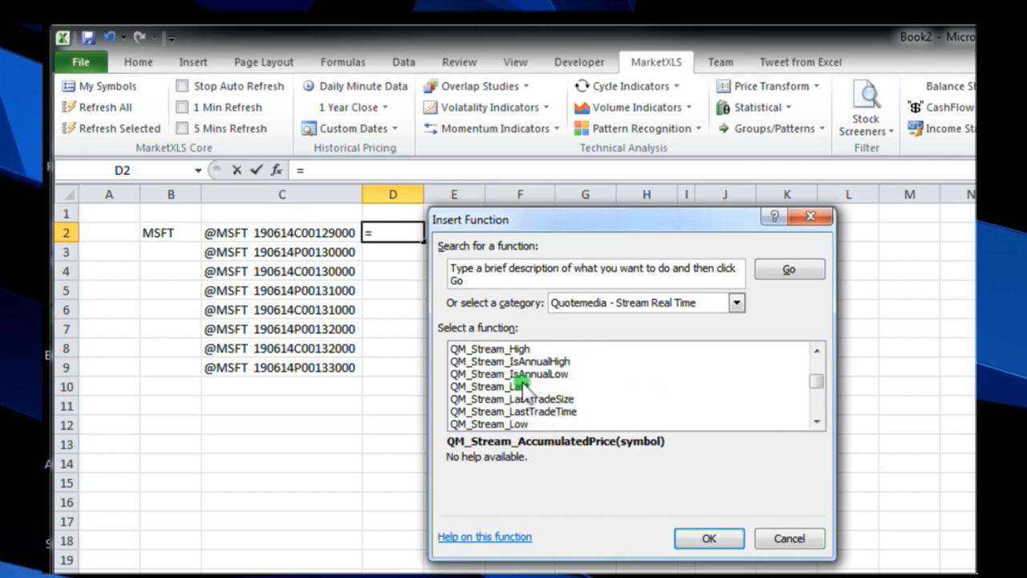
pyautogui.click(533, 387)
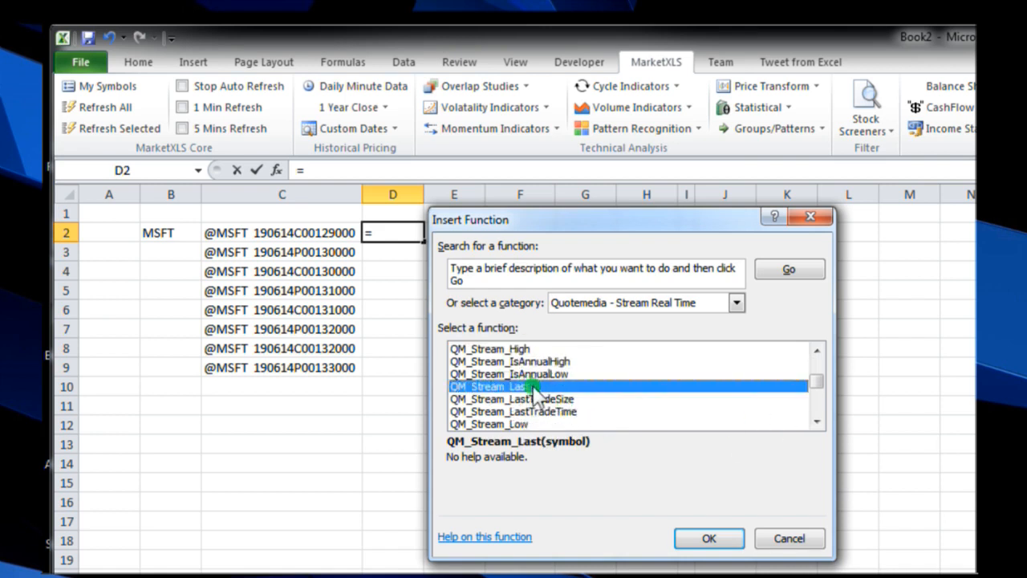
pyautogui.doubleClick(533, 386)
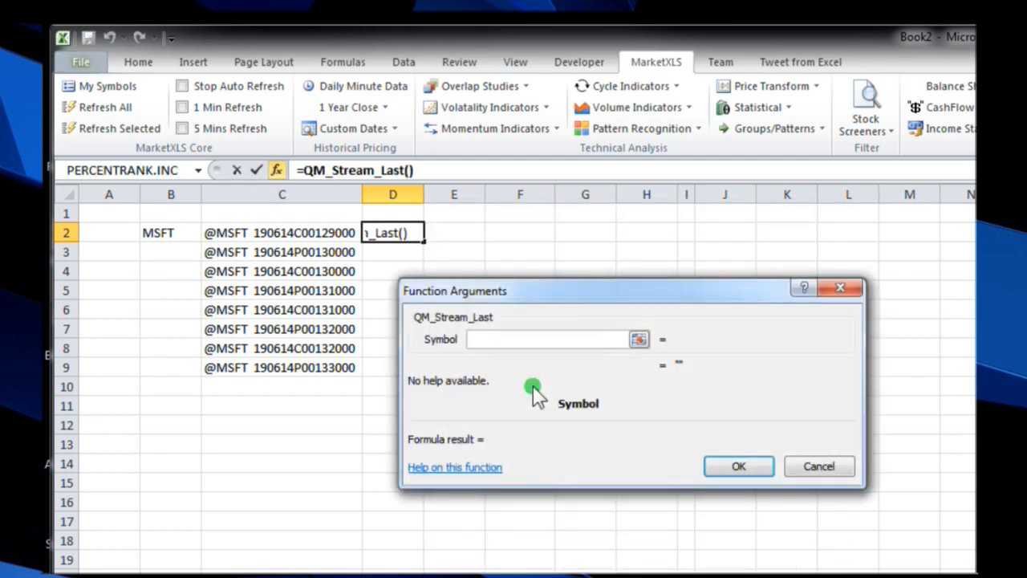
pyautogui.click(298, 239)
pyautogui.click(739, 466)
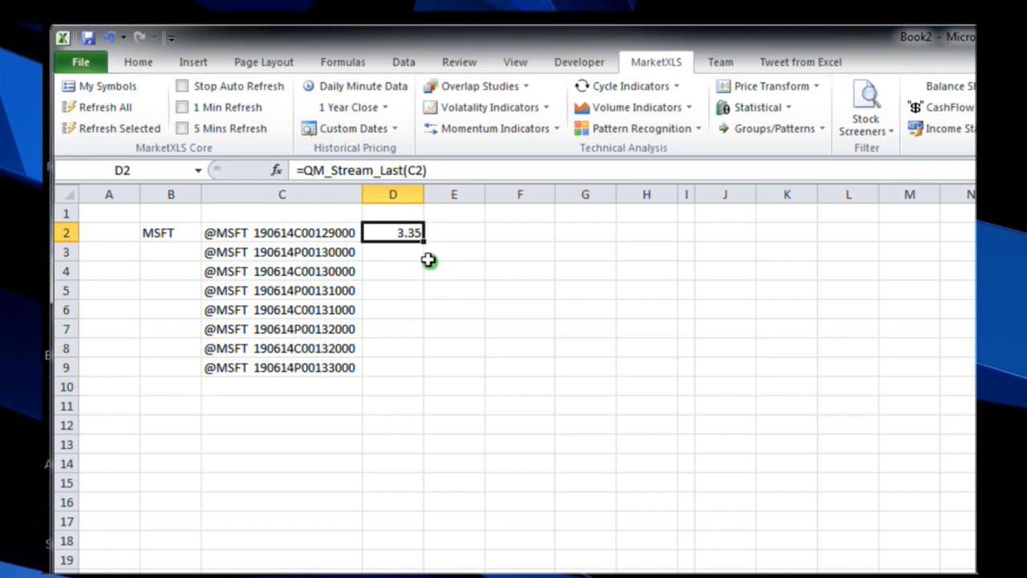
# Enter the formula =QM_Stream_Change(C2) in cell E2
pyautogui.click(464, 238)
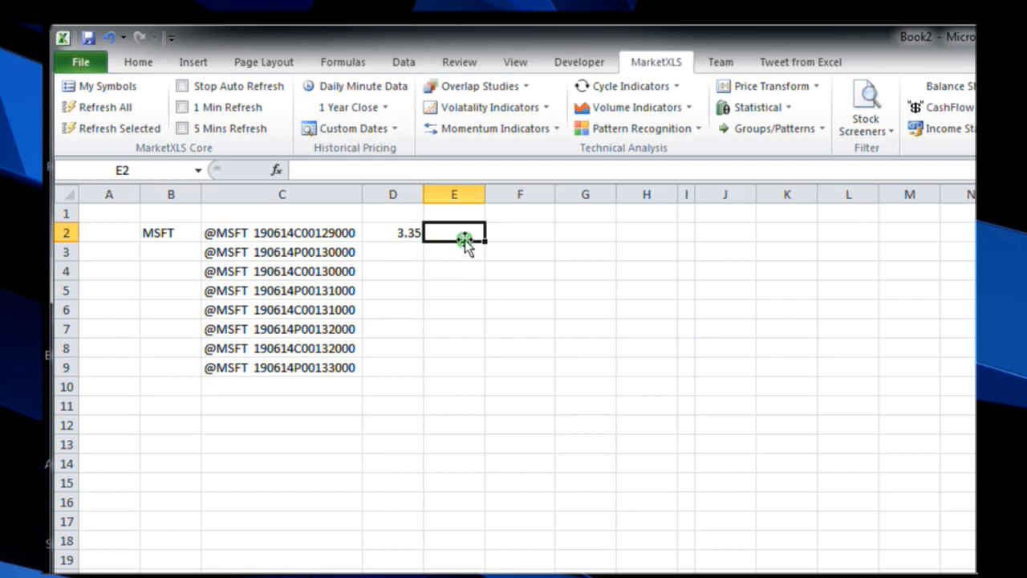
pyautogui.write('=')
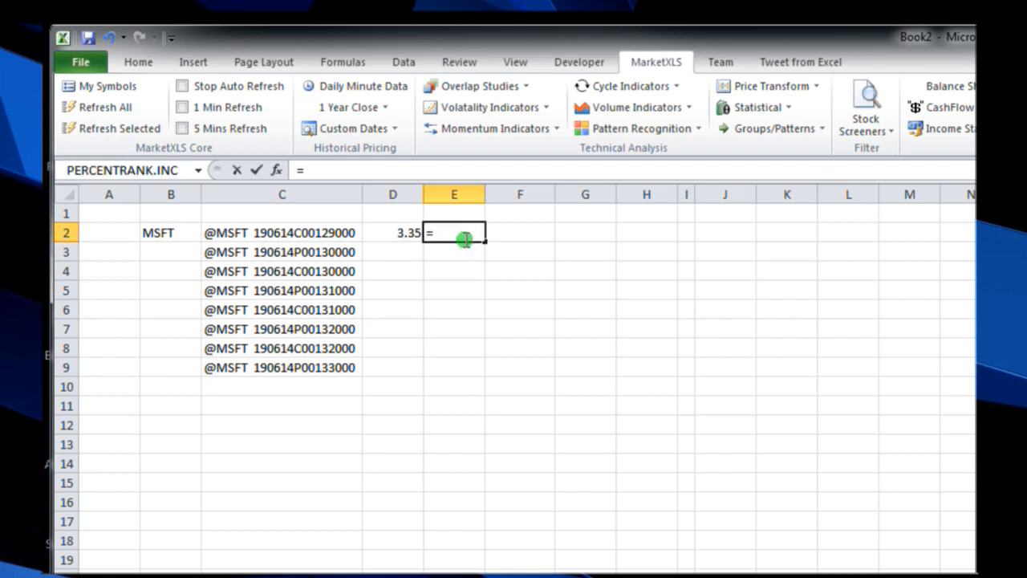
pyautogui.write('q')
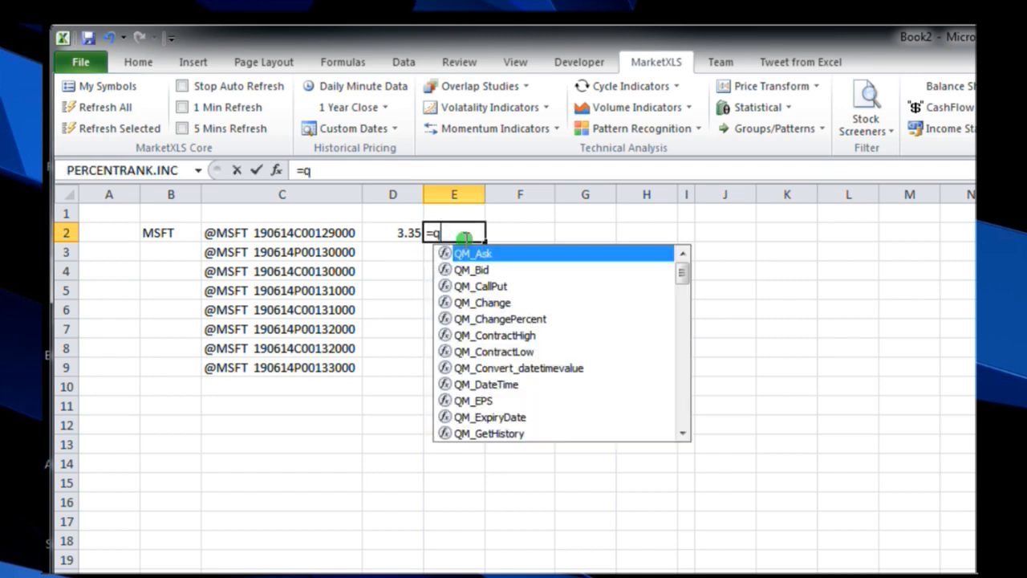
pyautogui.write('m_')
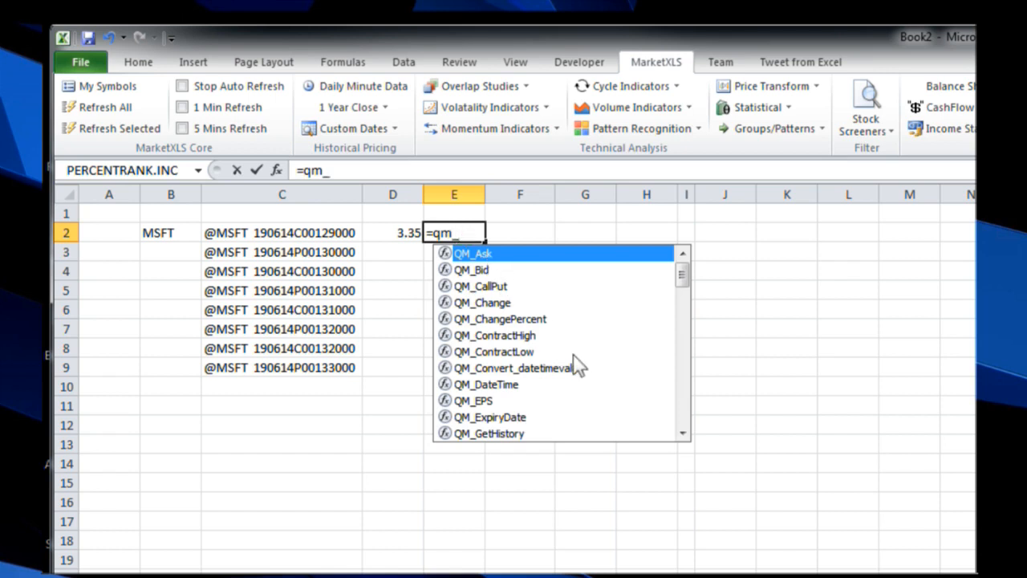
pyautogui.write('s')
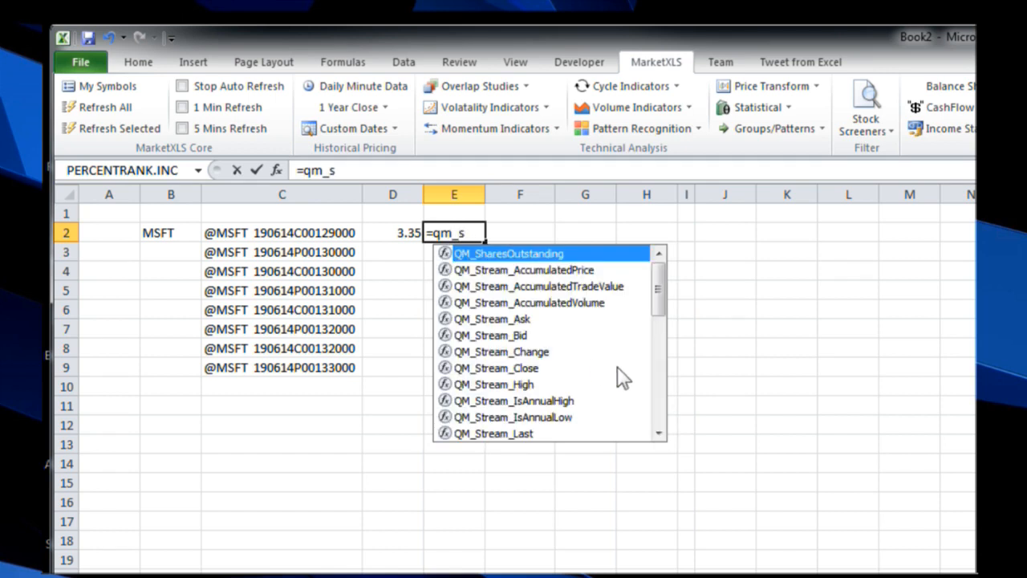
pyautogui.scroll(-1, 616, 373)
pyautogui.doubleClick(533, 332)
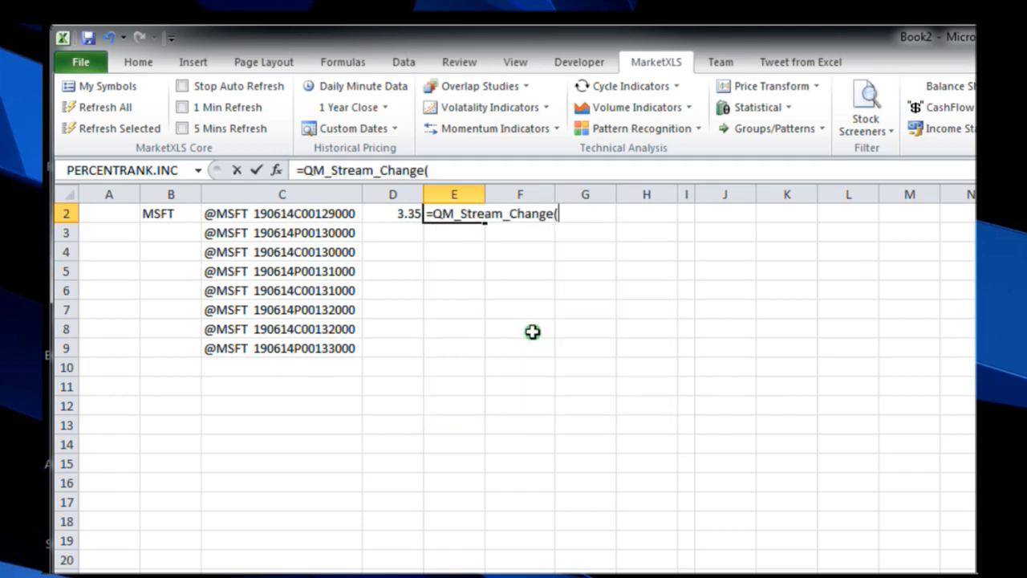
pyautogui.click(312, 210)
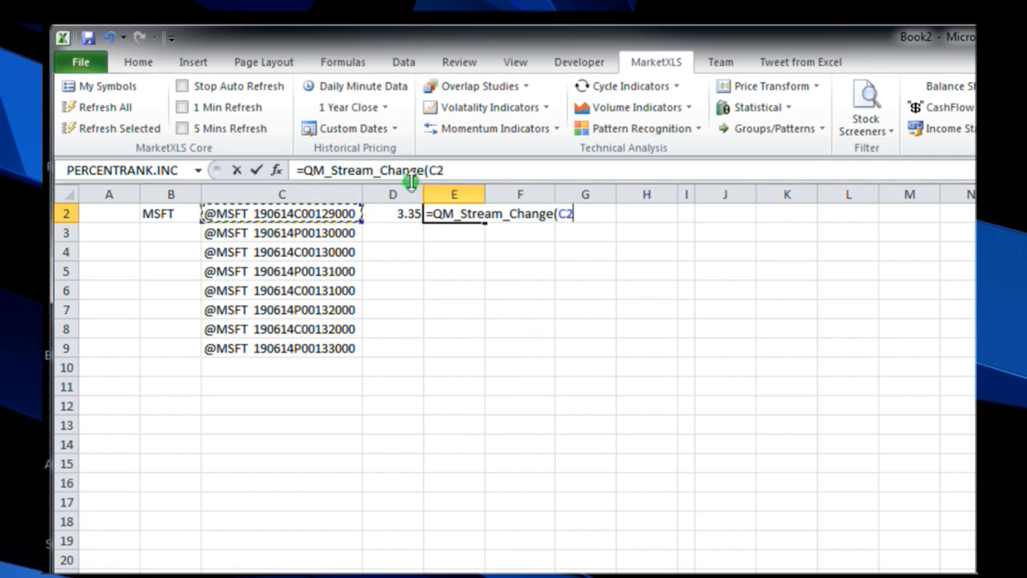
pyautogui.write(')')
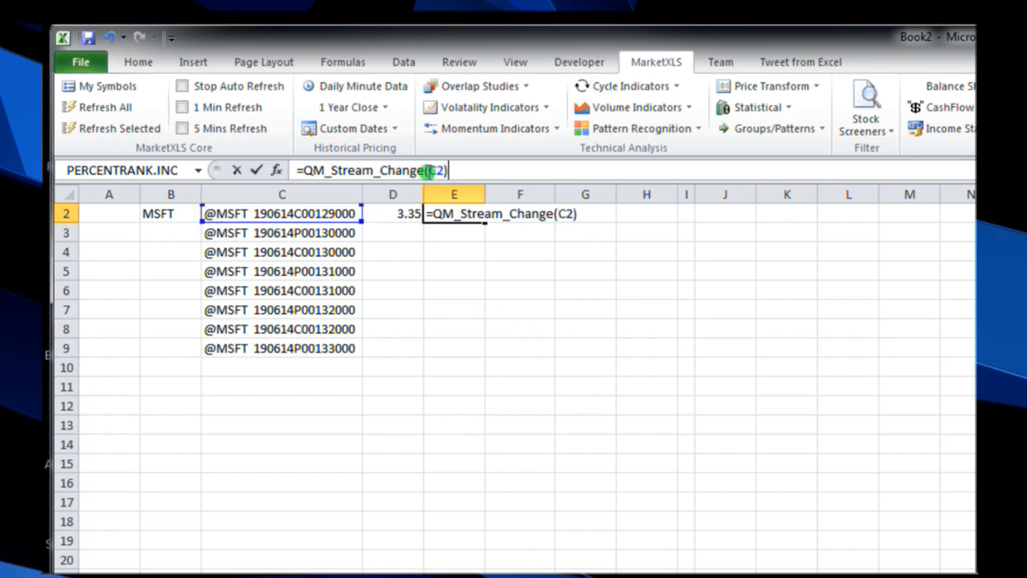
pyautogui.press('Return')
pyautogui.scroll(1, 570, 331)
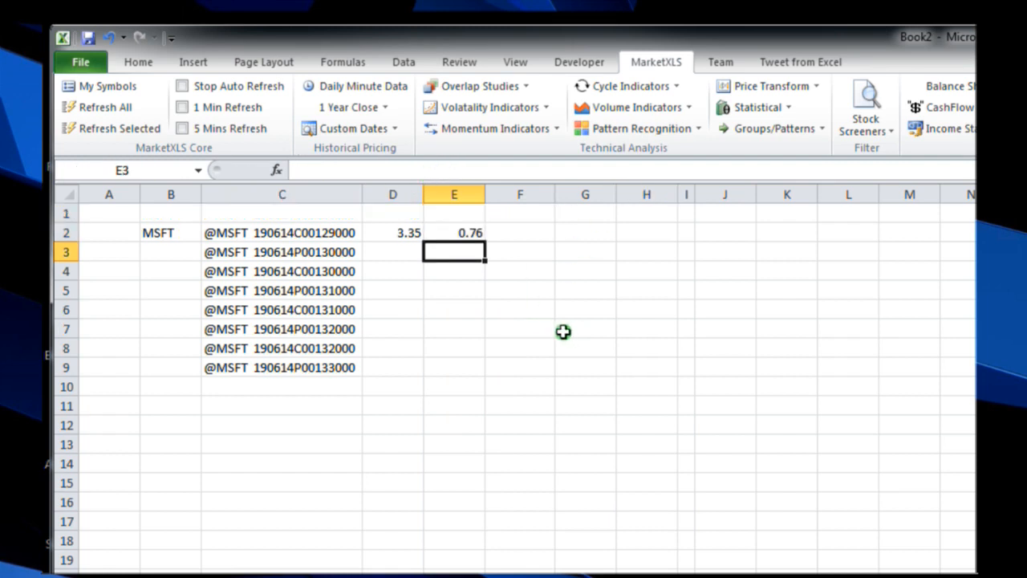
# Check the formulas in E2 and D2, and review the function list in the Quotemedia - Stream Real Time category
pyautogui.click(464, 231)
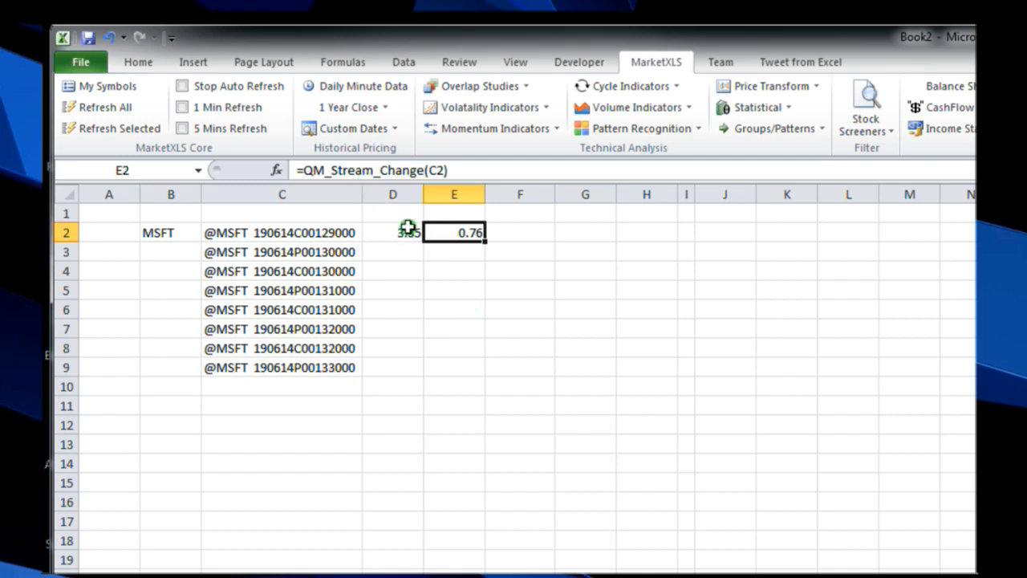
pyautogui.moveTo(406, 228); pyautogui.dragTo(442, 231)
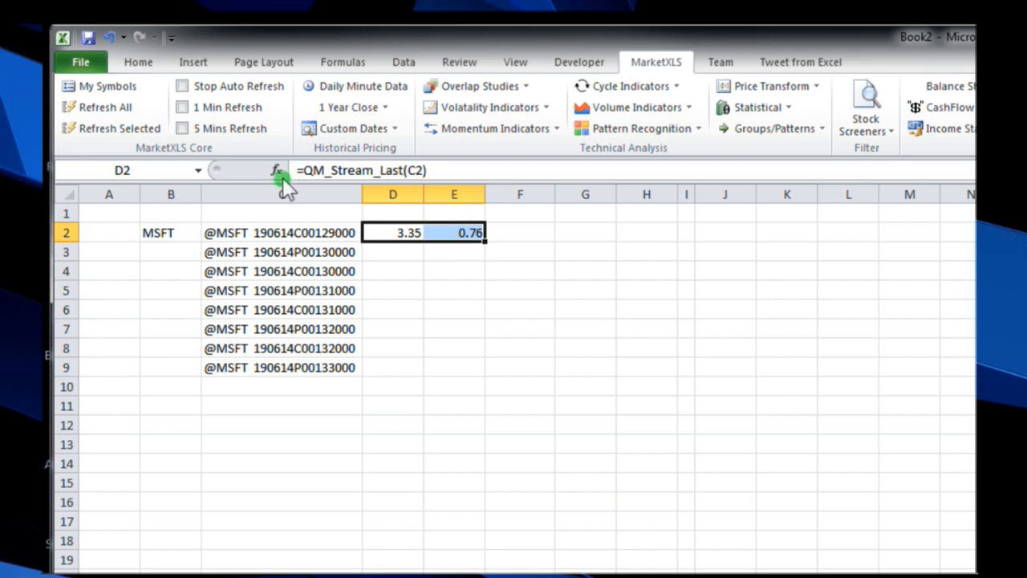
pyautogui.click(440, 310)
pyautogui.click(276, 171)
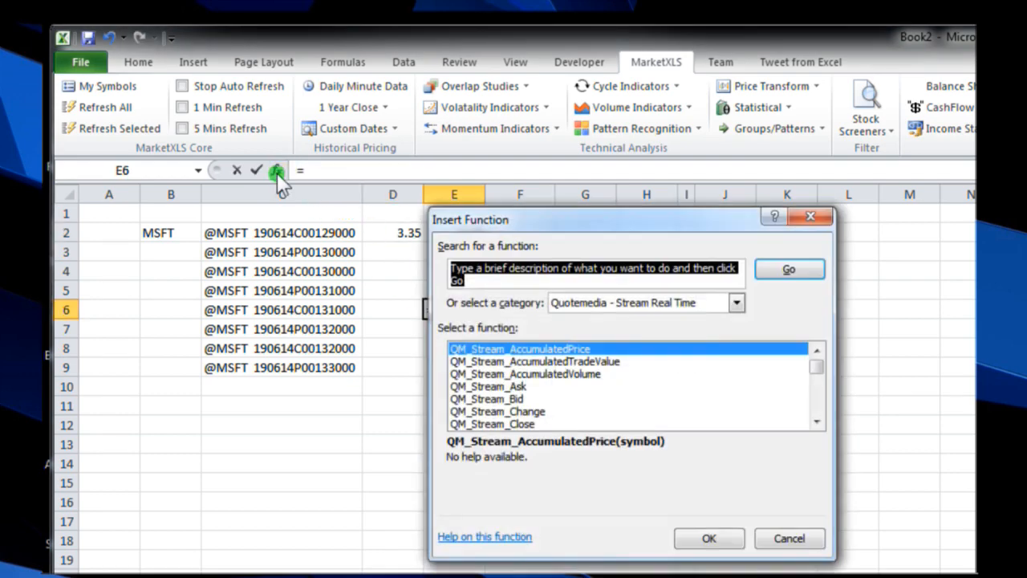
pyautogui.moveTo(816, 361); pyautogui.dragTo(839, 355)
pyautogui.click(787, 539)
# Clear the QM_Stream_Last formula from cell D2
pyautogui.click(405, 232)
pyautogui.press('Delete')
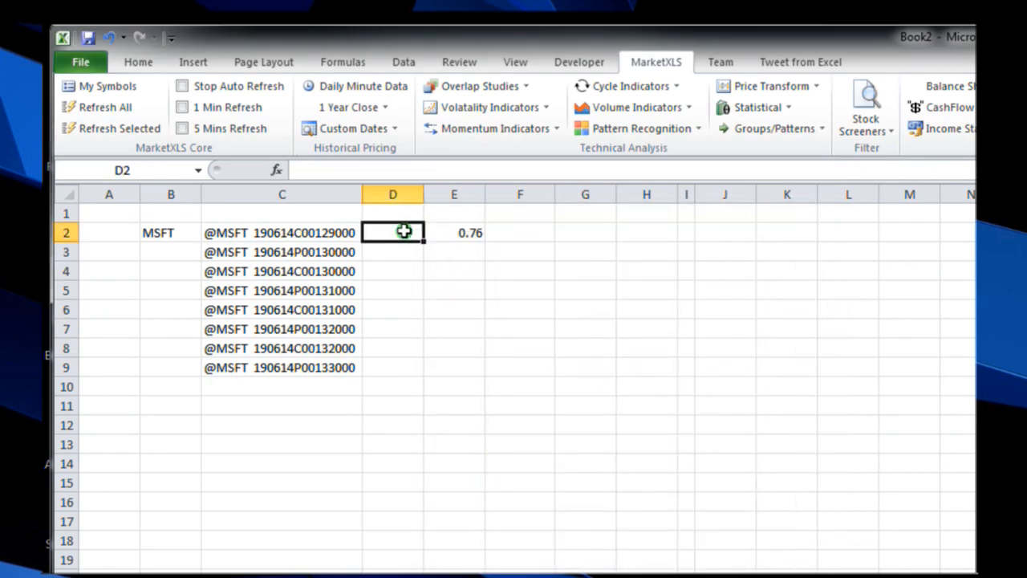
pyautogui.click(465, 231)
# Start a formula in D2 using QM_Stream_Value from the suggested QM_Stream functions
pyautogui.click(409, 230)
pyautogui.write('=qm_str')
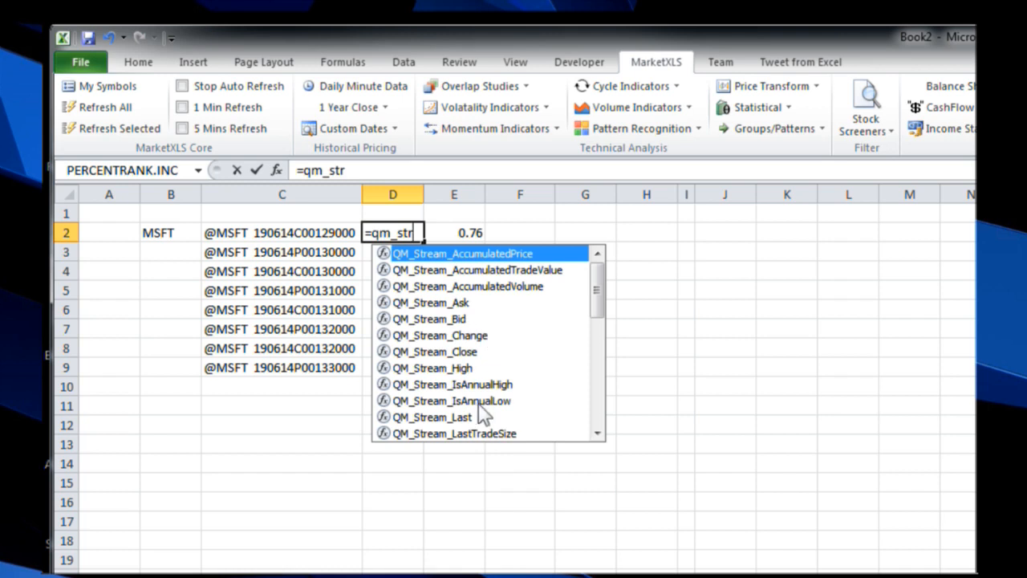
pyautogui.moveTo(600, 300); pyautogui.dragTo(591, 420)
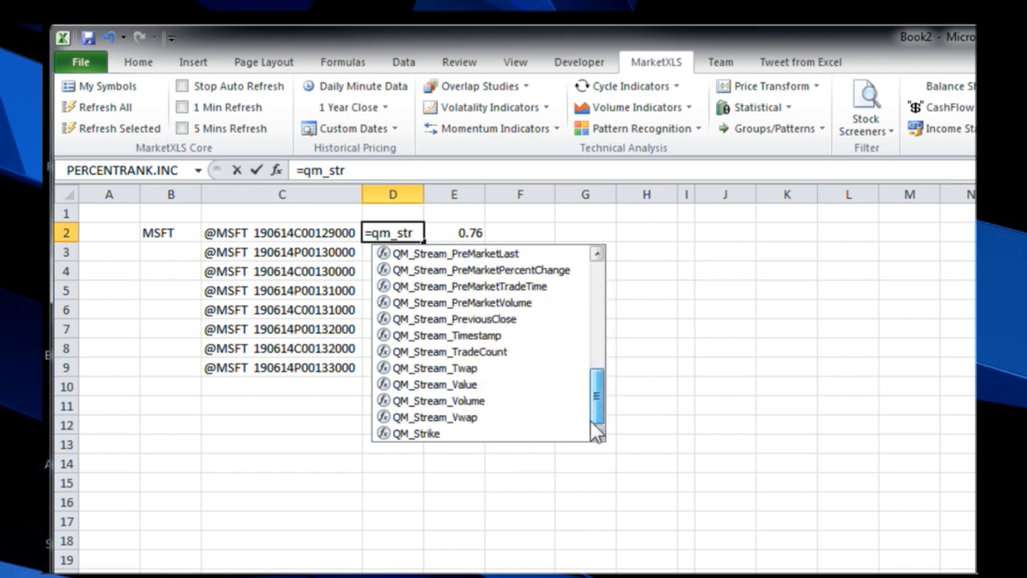
pyautogui.doubleClick(468, 387)
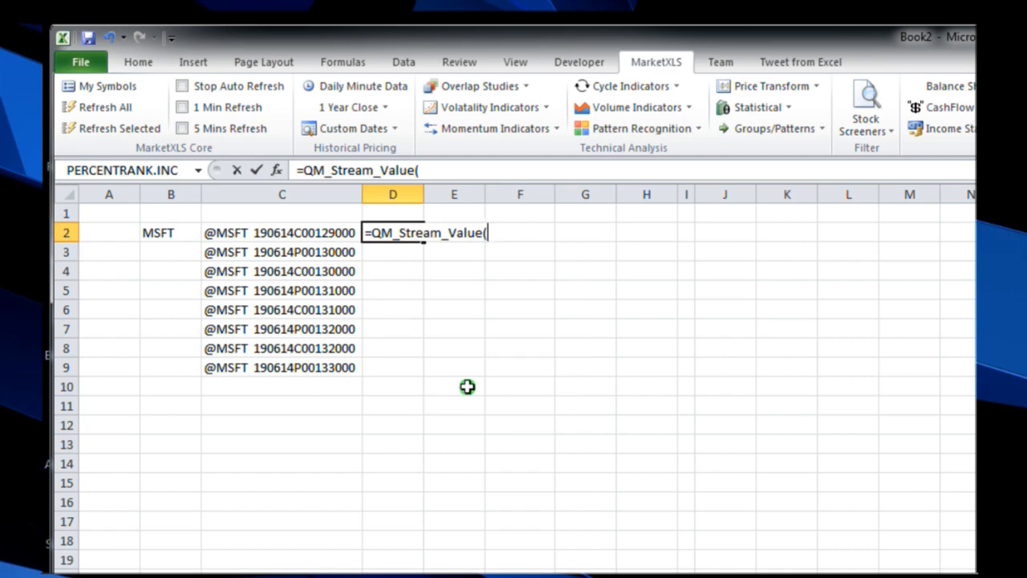
# Complete and enter the D2 formula as =QM_Stream_Value("contractvolume",C2)
pyautogui.click(457, 172)
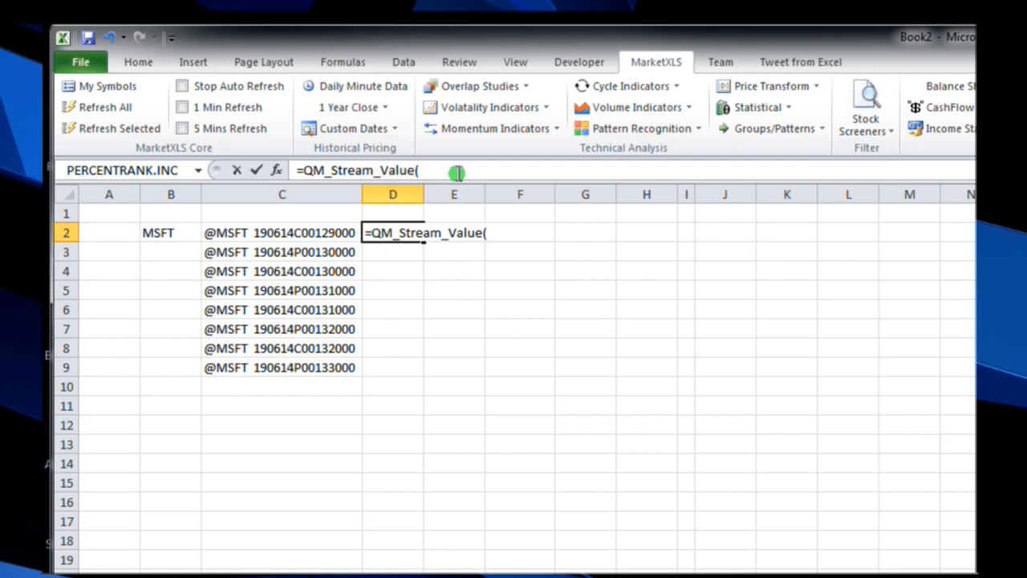
pyautogui.write('"contrsa')
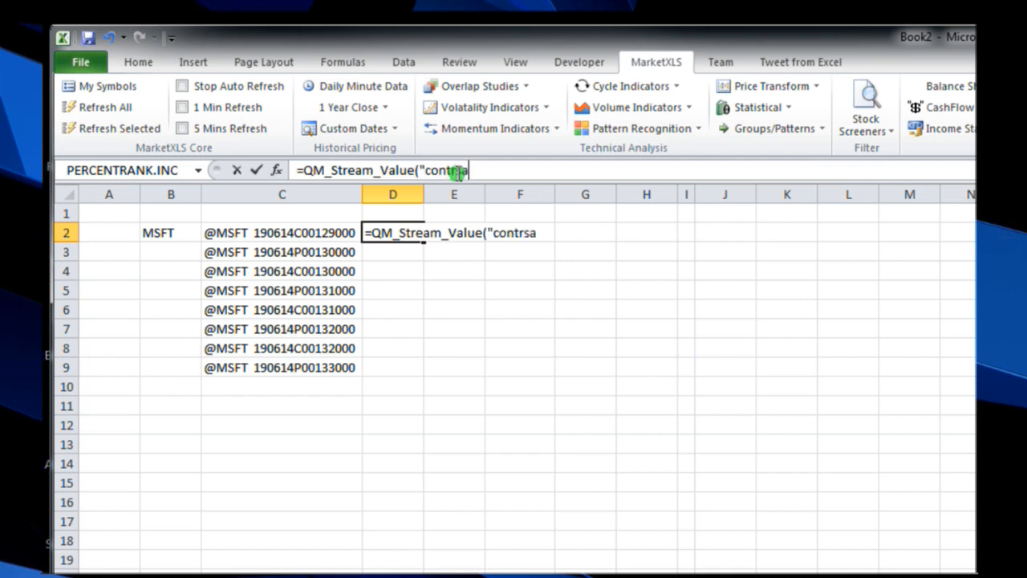
pyautogui.press('BackSpace')
pyautogui.press('BackSpace')
pyautogui.write('act')
pyautogui.write('volume')
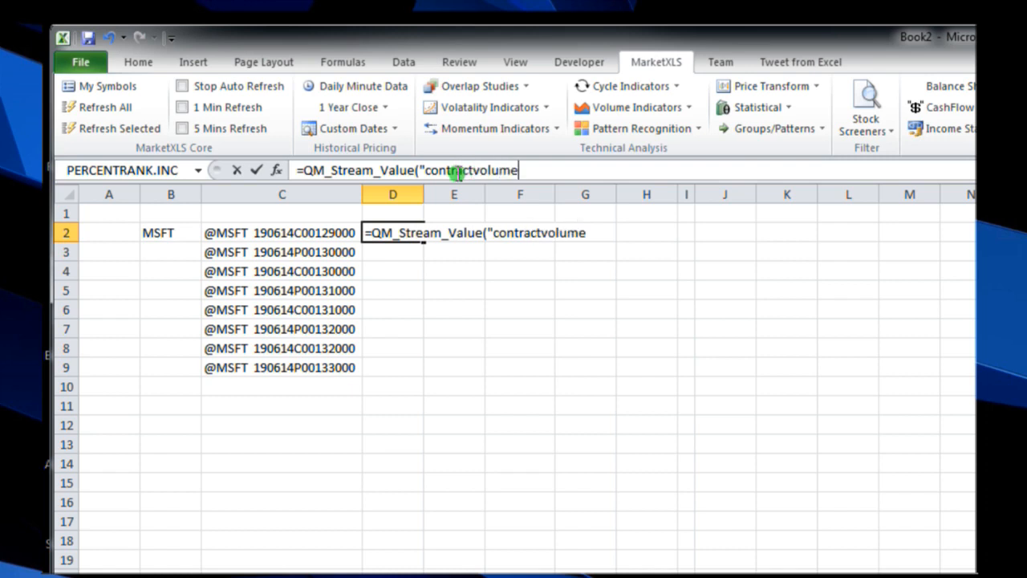
pyautogui.write('",')
pyautogui.click(267, 230)
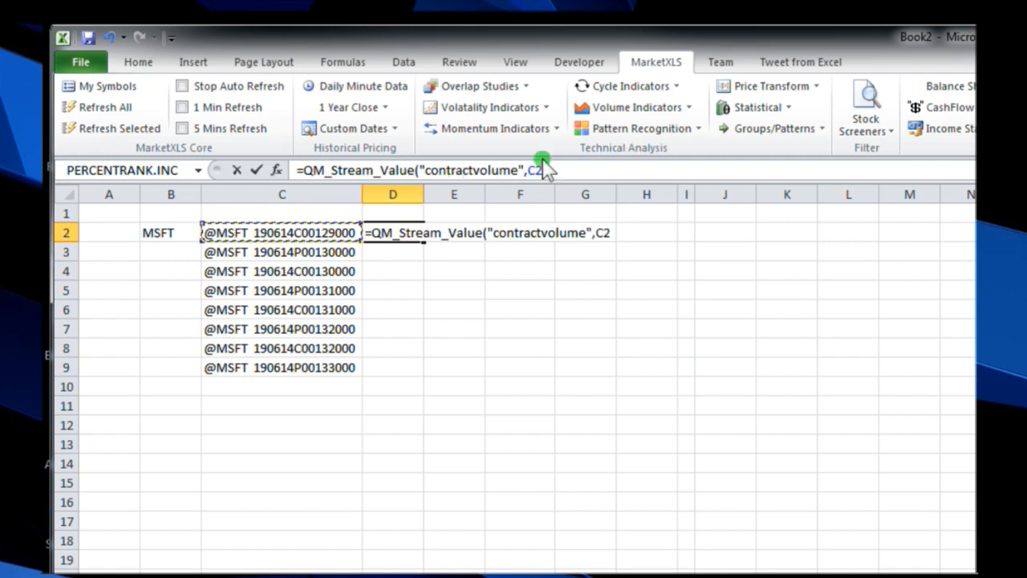
pyautogui.write(')')
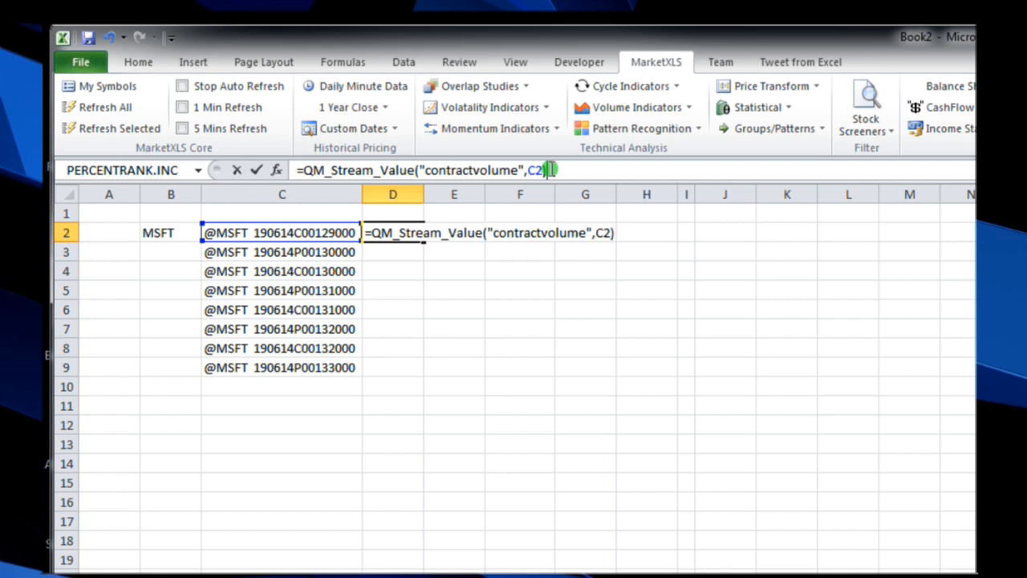
pyautogui.press('Return')
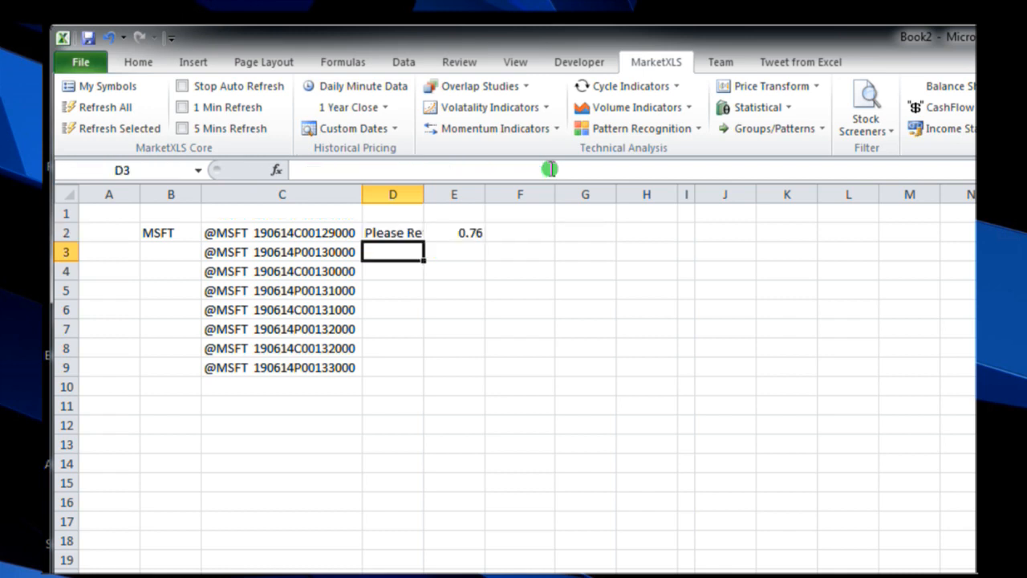
# Refresh only cell D2 through MarketXLS and check the formula in E2
pyautogui.click(395, 231)
pyautogui.click(134, 131)
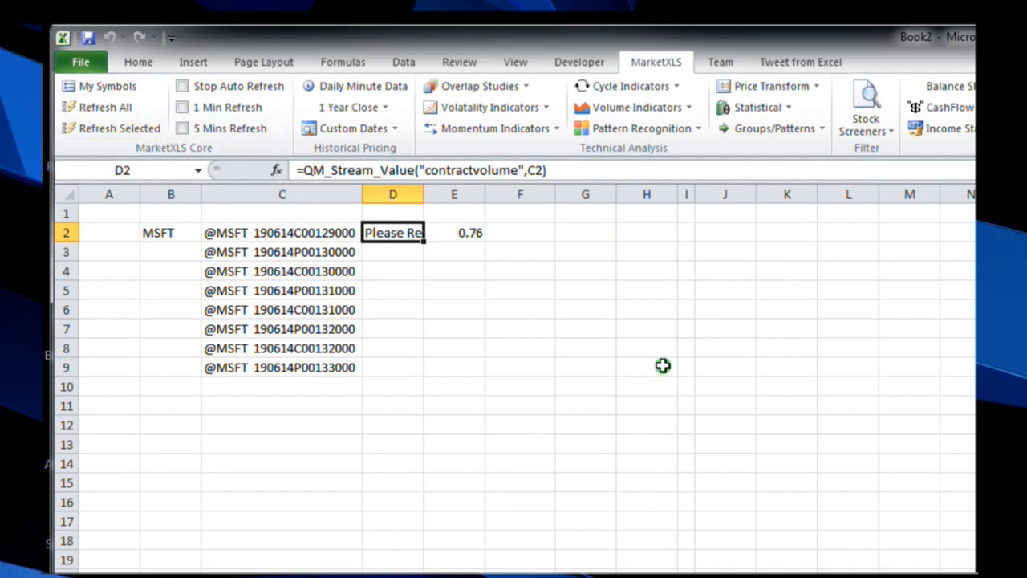
pyautogui.click(475, 231)
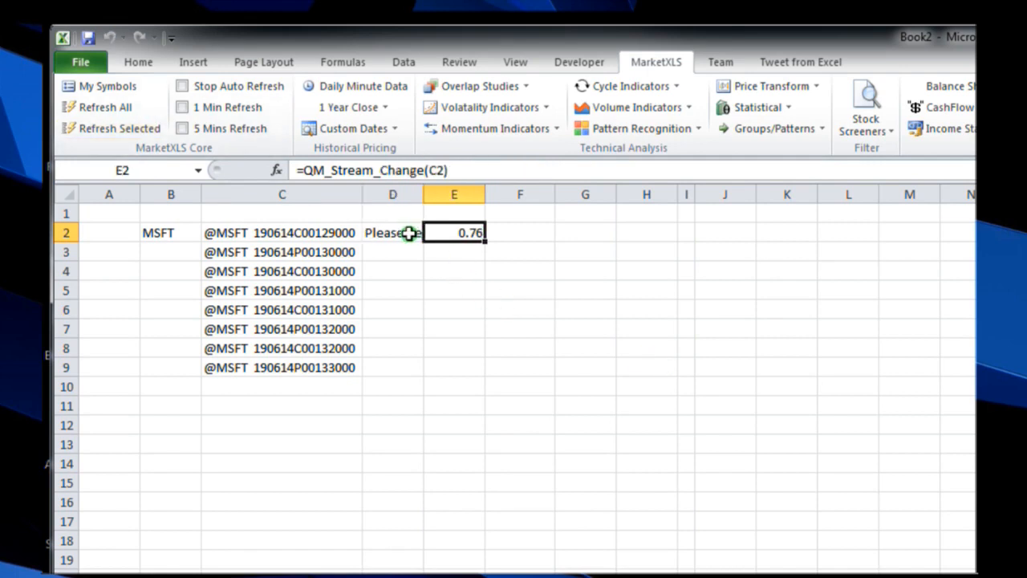
# Remove the QM_Stream_Value formula from D2, leaving the cell empty
pyautogui.click(409, 233)
pyautogui.click(546, 170)
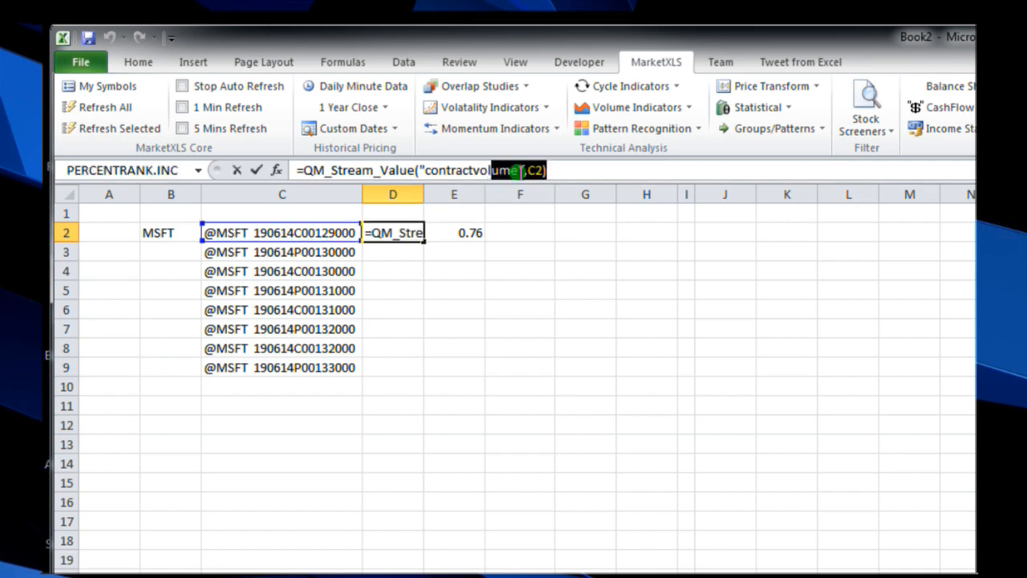
pyautogui.hotkey('shift', 'Home')
pyautogui.hotkey('ctrl', 'x')
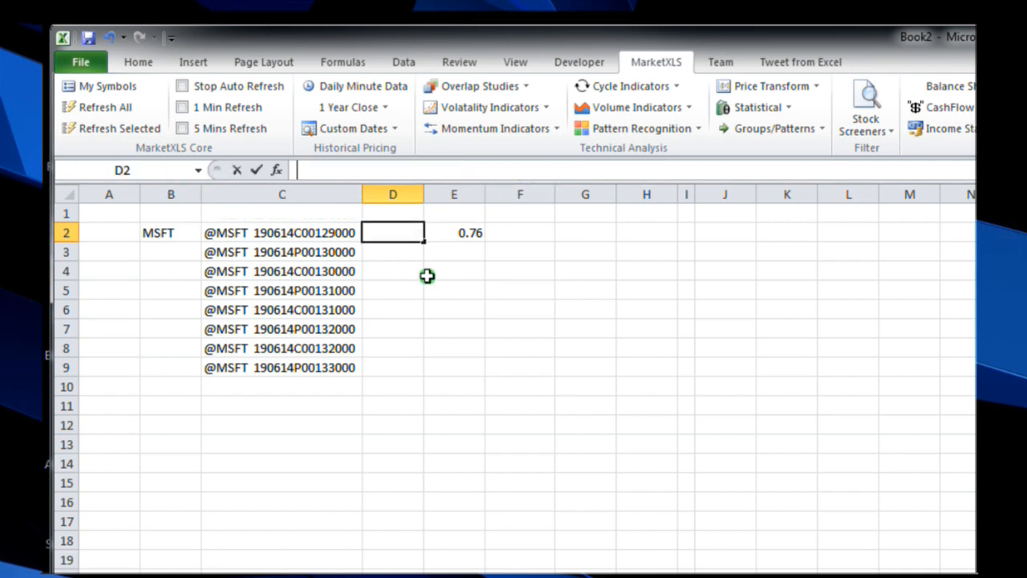
pyautogui.click(426, 273)
pyautogui.click(325, 233)
pyautogui.click(389, 231)
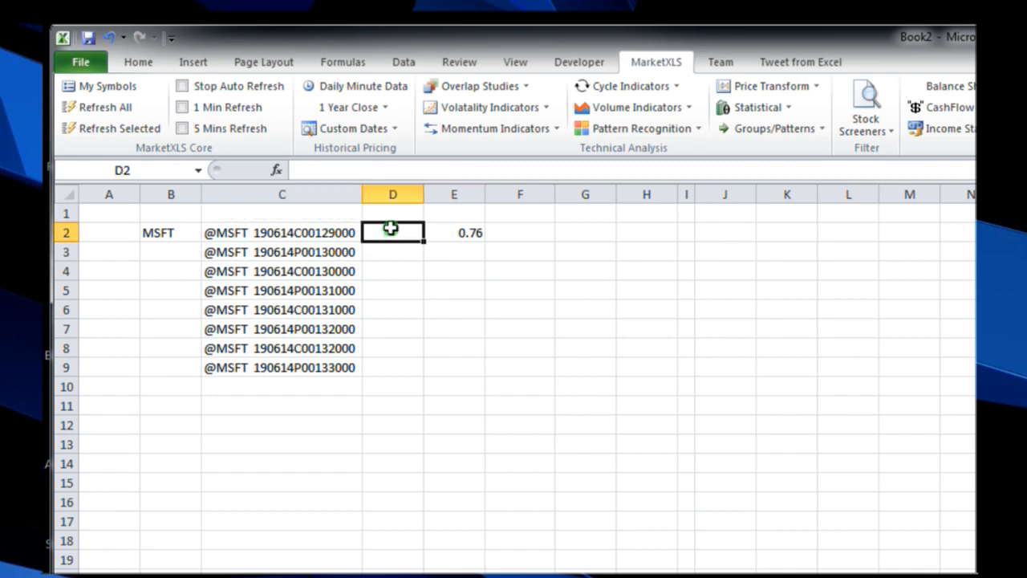
pyautogui.write('=qm')
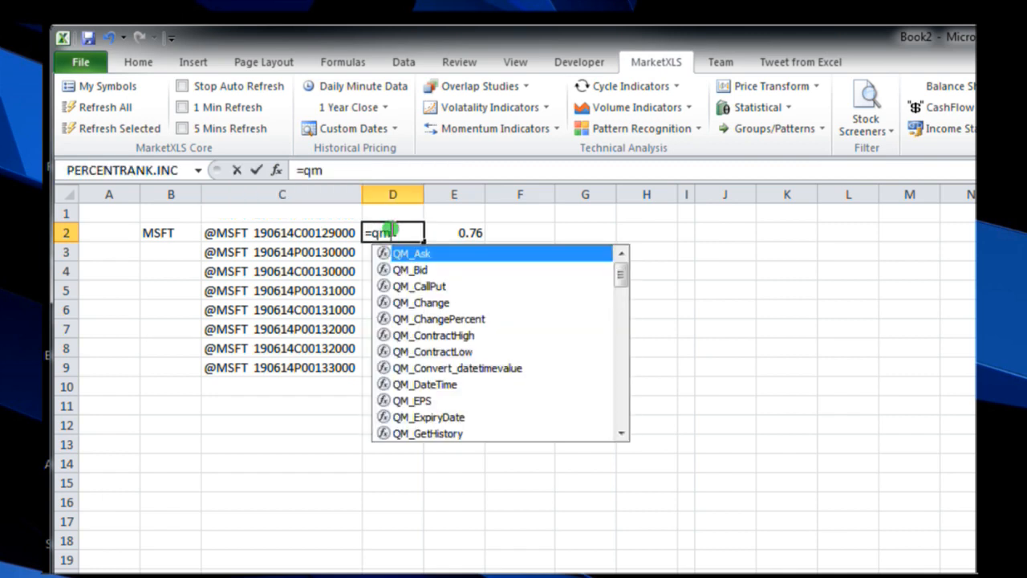
pyautogui.write('_str')
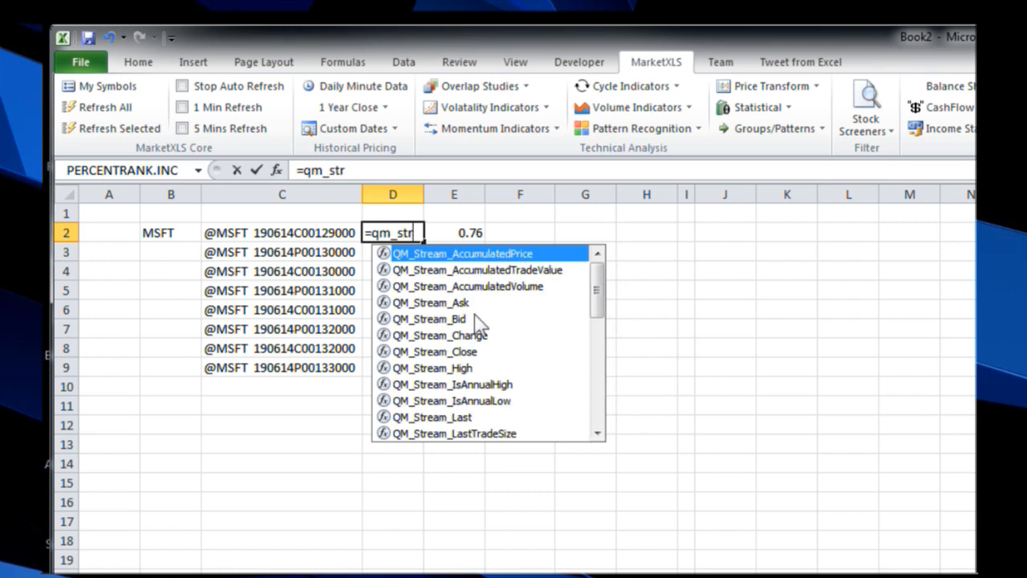
pyautogui.moveTo(598, 289); pyautogui.dragTo(612, 328)
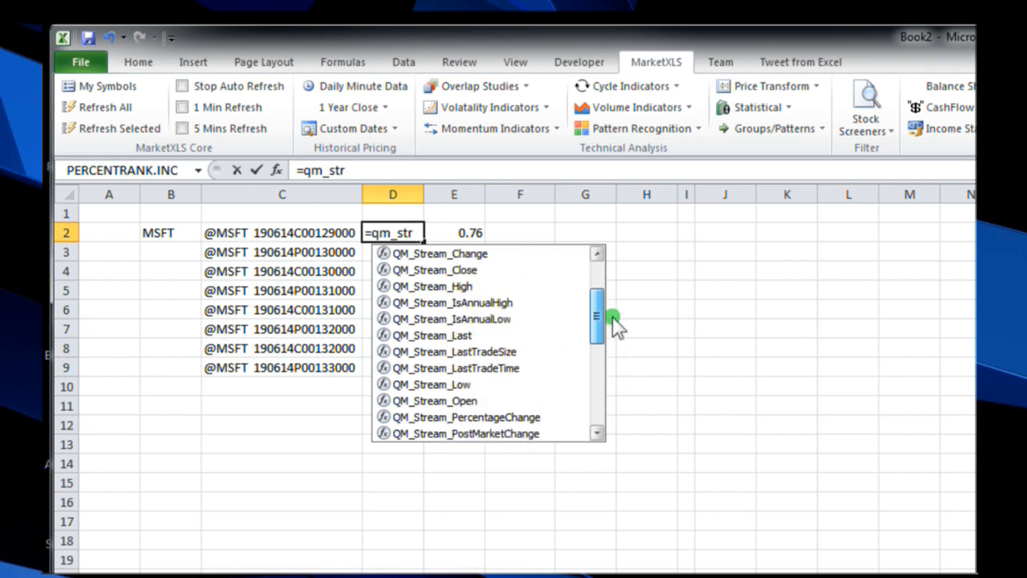
pyautogui.click(654, 289)
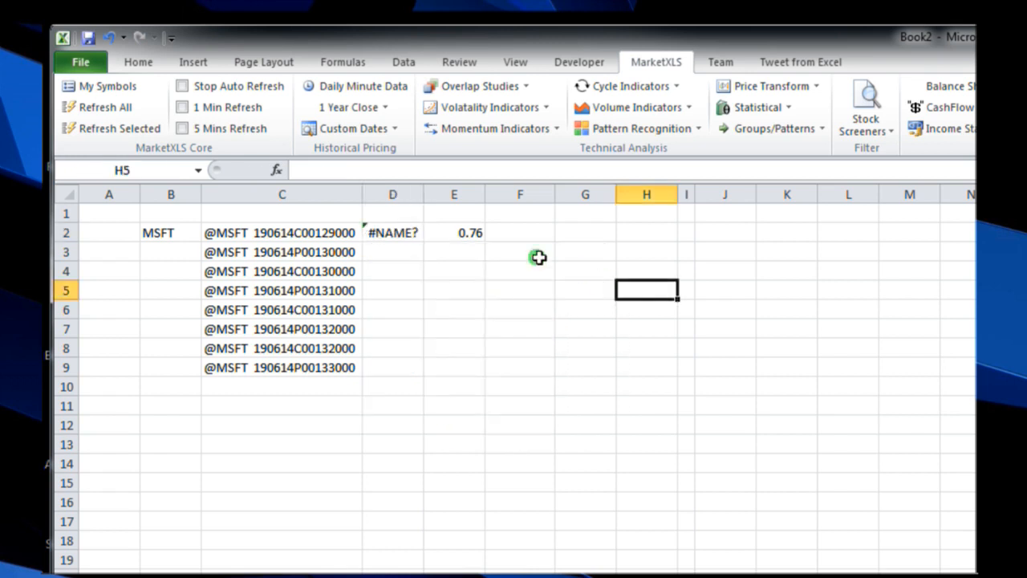
pyautogui.click(408, 231)
pyautogui.press('Delete')
# Copy the QM_Stream_Change formula from E2 into E3:E9 and refresh the range E2:E9 through MarketXLS
pyautogui.click(450, 232)
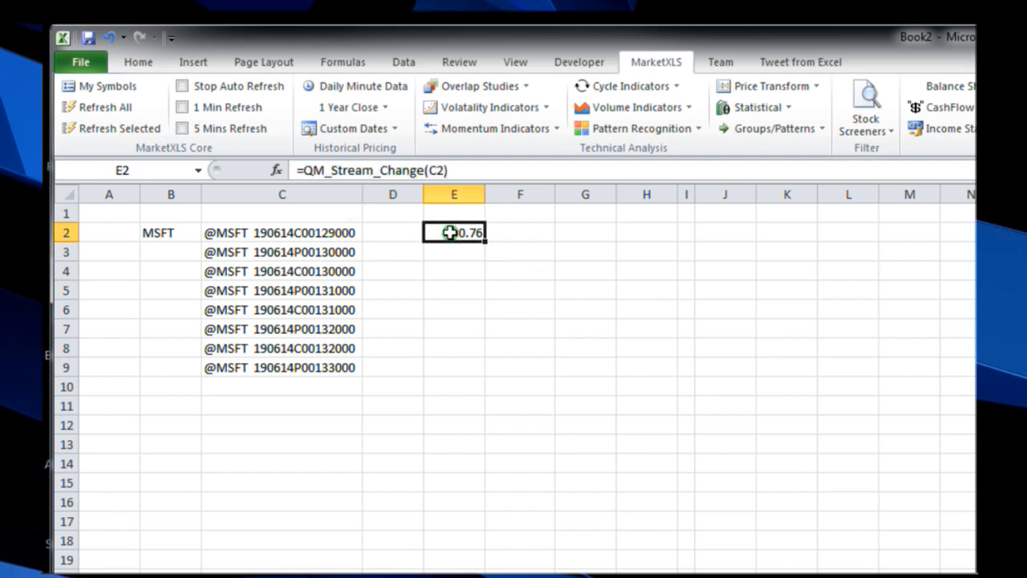
pyautogui.rightClick(451, 233)
pyautogui.click(497, 263)
pyautogui.moveTo(453, 251); pyautogui.dragTo(454, 353)
pyautogui.moveTo(472, 246); pyautogui.dragTo(465, 367)
pyautogui.rightClick(467, 332)
pyautogui.click(506, 405)
pyautogui.moveTo(466, 232); pyautogui.dragTo(465, 367)
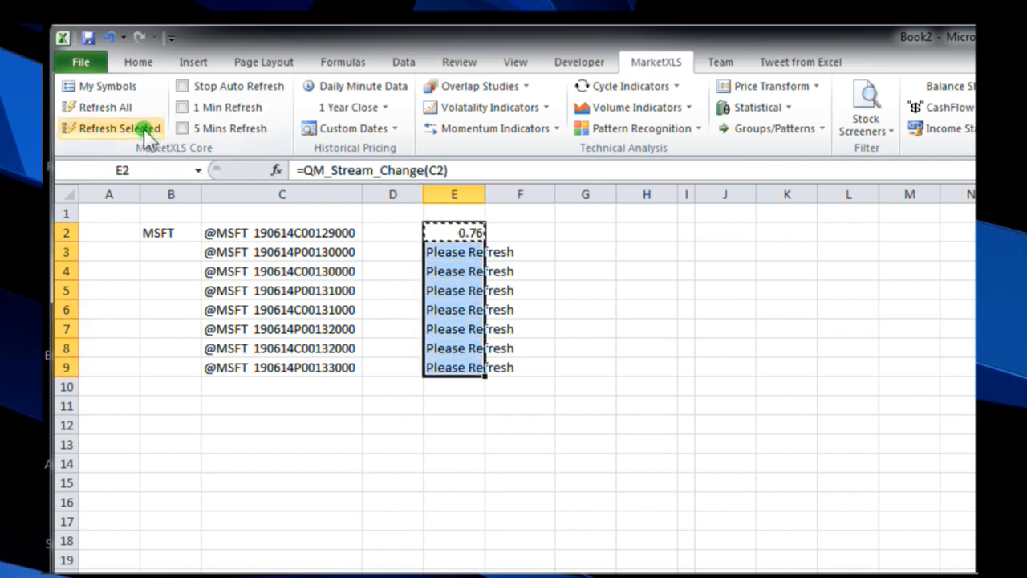
pyautogui.click(116, 128)
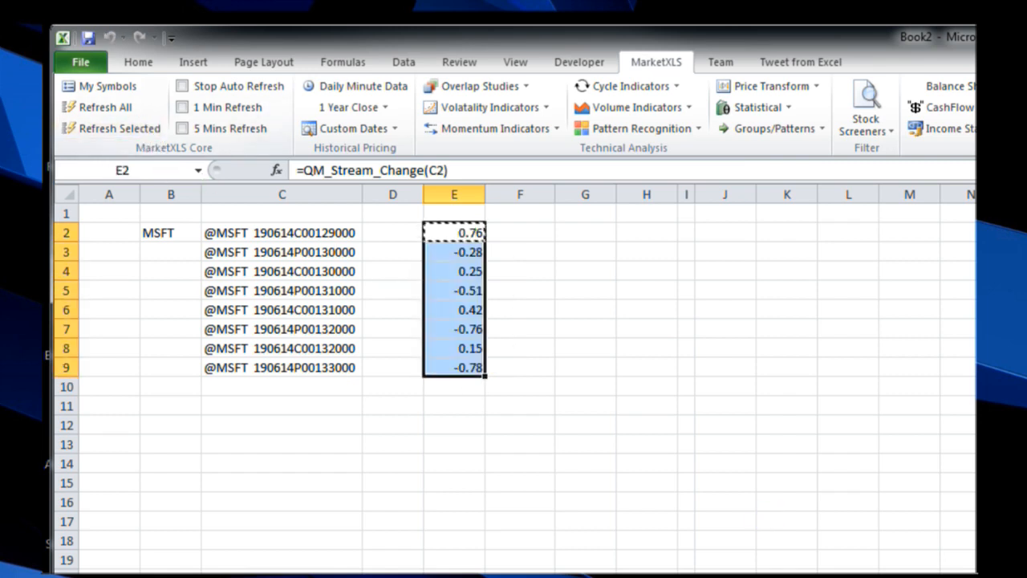